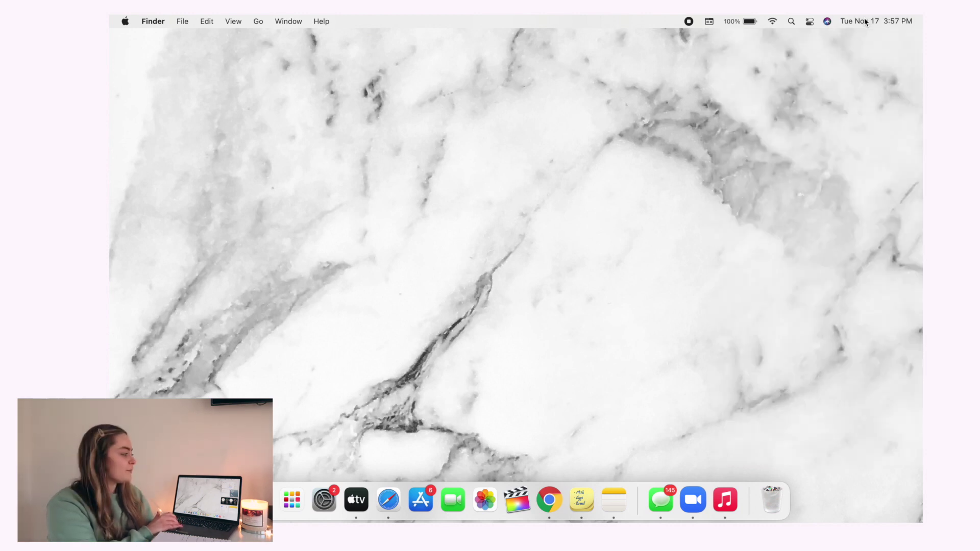
- Open the Notification Center and enter widget editing to examine the current widgets
{"action": "left_click", "coordinate": [865, 21]}
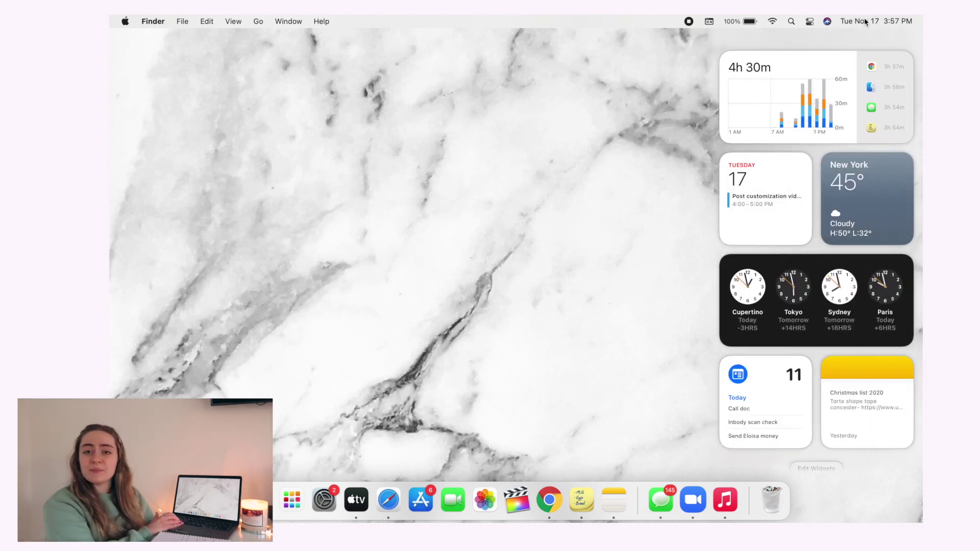
{"action": "scroll", "coordinate": [750, 413], "scroll_direction": "down", "scroll_amount": 2}
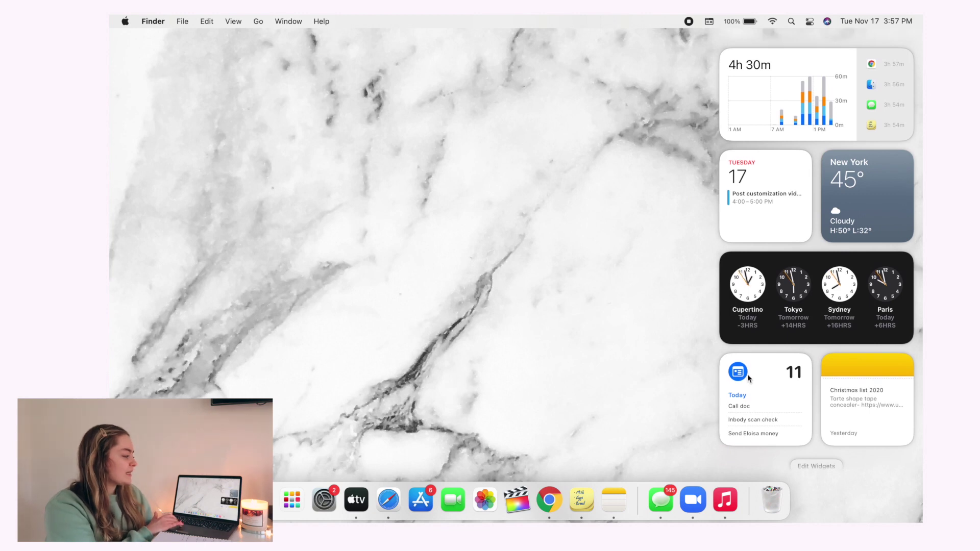
{"action": "left_click", "coordinate": [812, 461]}
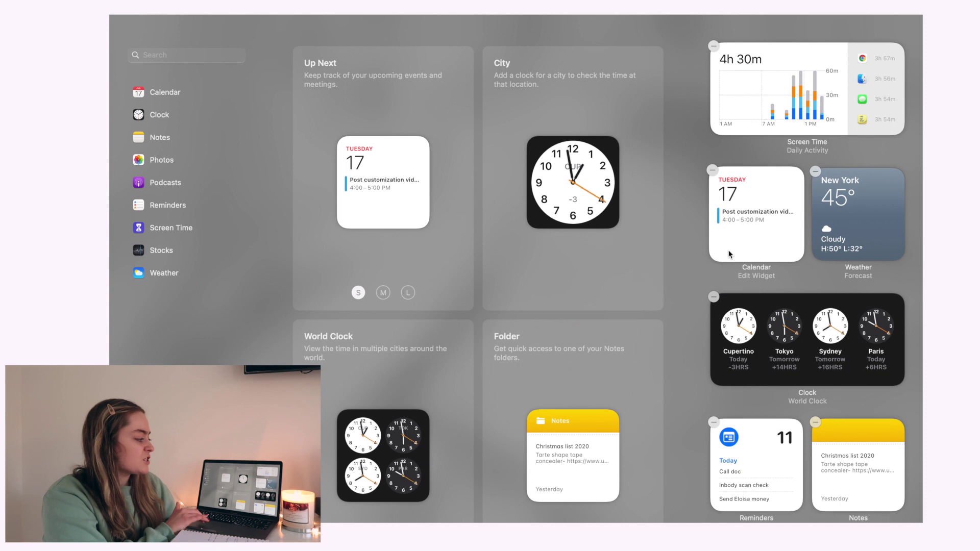
{"action": "scroll", "coordinate": [730, 254], "scroll_direction": "down", "scroll_amount": 1}
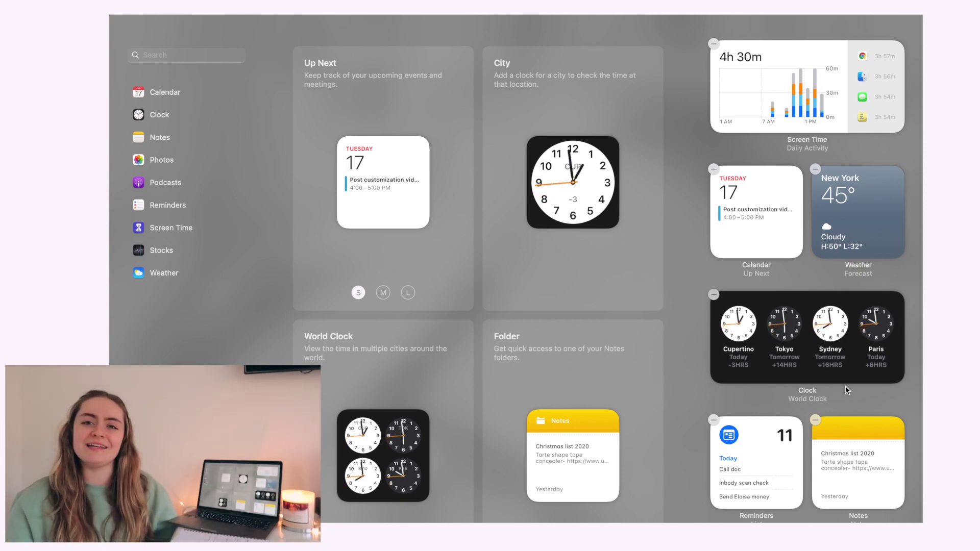
{"action": "scroll", "coordinate": [845, 386], "scroll_direction": "down", "scroll_amount": 1}
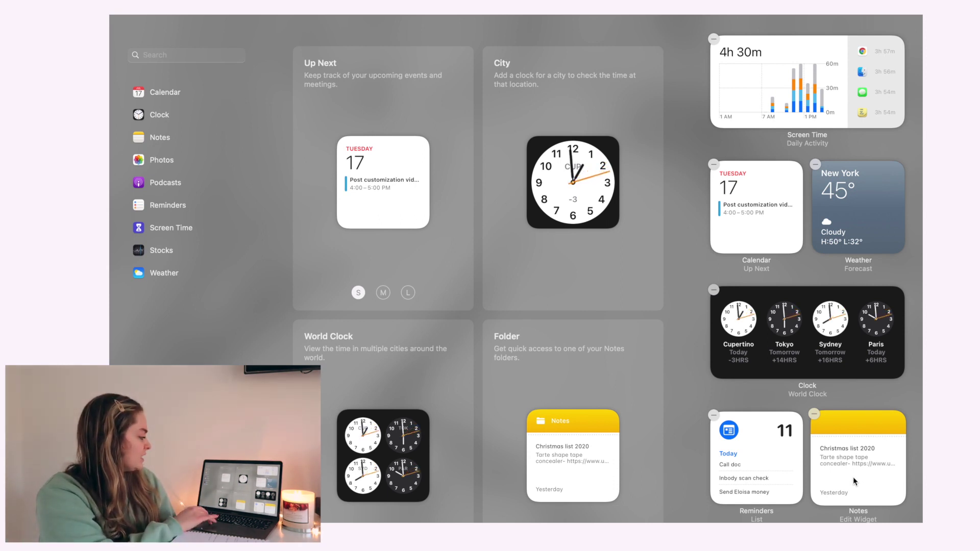
- Preview the Photos widget in medium and large, add the small version to the Notification Center, and remove it again
{"action": "left_click", "coordinate": [154, 162]}
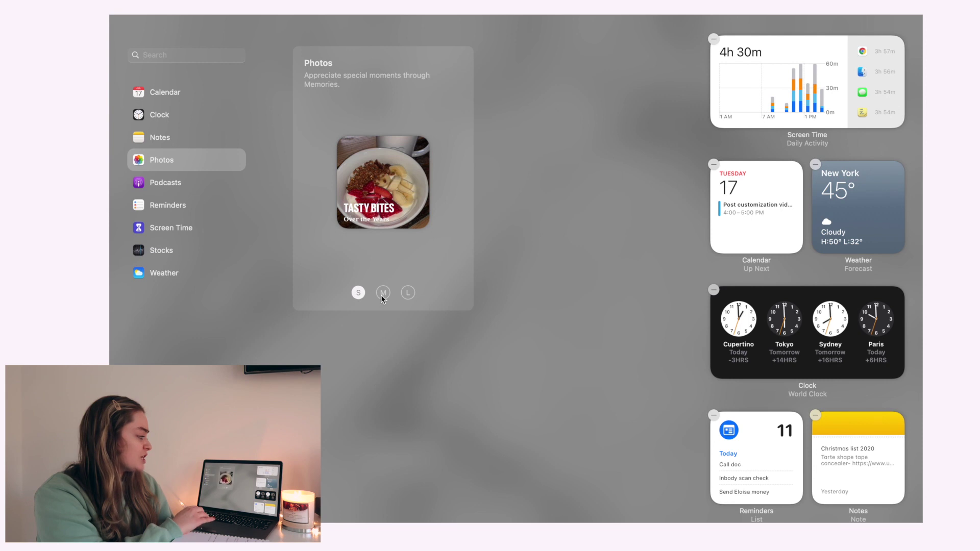
{"action": "left_click", "coordinate": [383, 295]}
{"action": "left_click", "coordinate": [410, 294]}
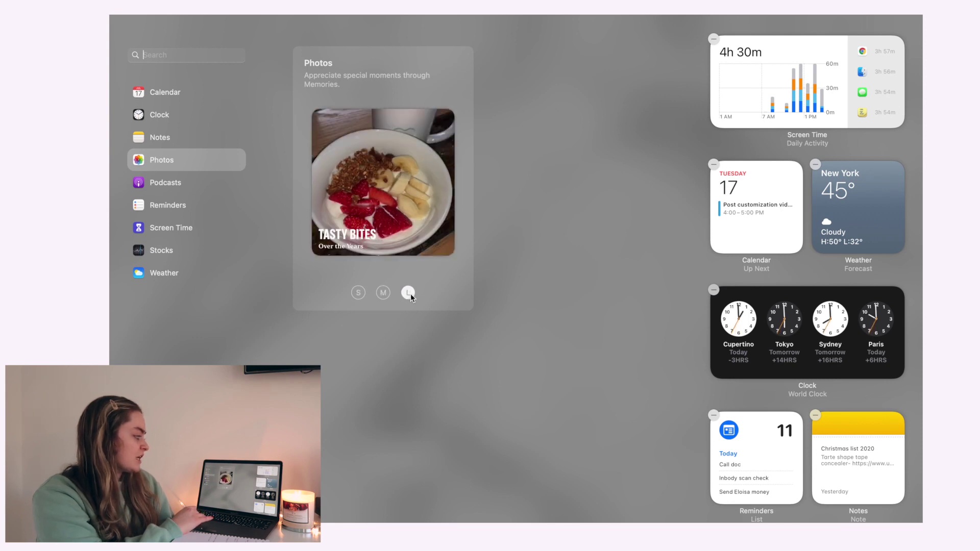
{"action": "left_click", "coordinate": [358, 294]}
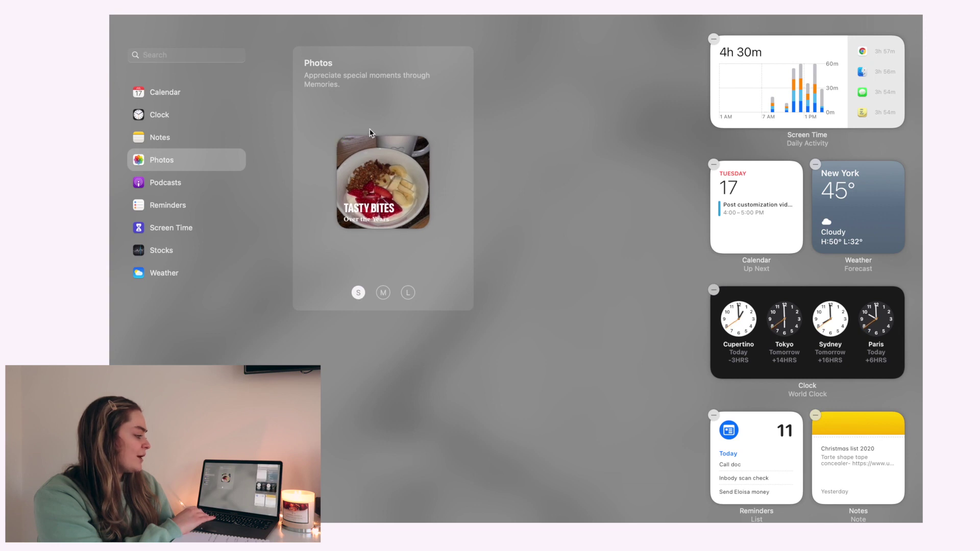
{"action": "left_click", "coordinate": [341, 142]}
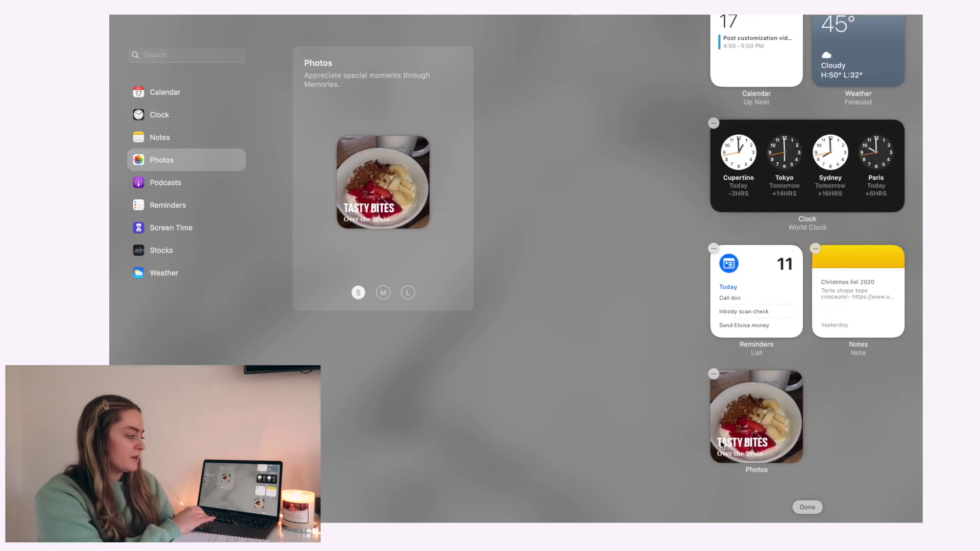
{"action": "left_click", "coordinate": [714, 374]}
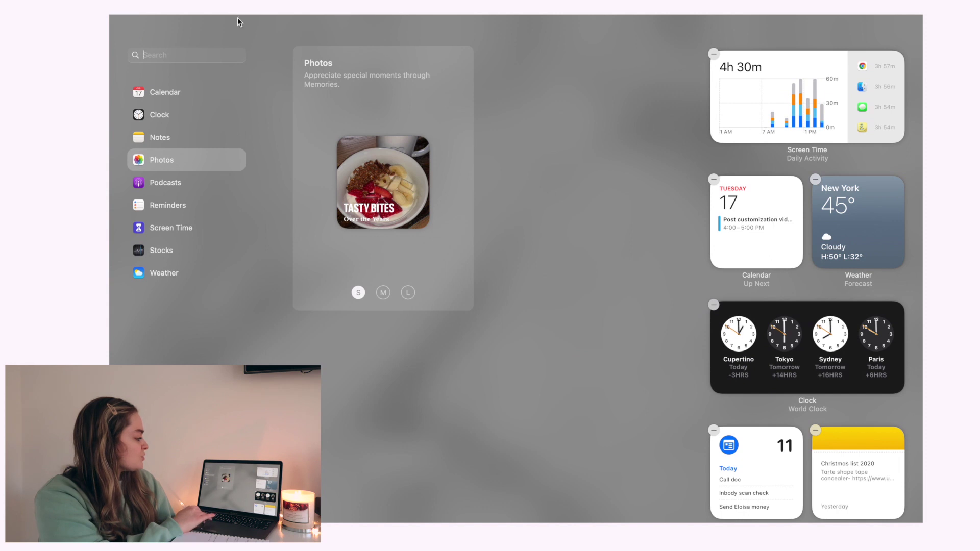
- Browse the available Clock, Calendar and Notes widgets, and close the widget editor and the Notification Center
{"action": "left_click", "coordinate": [164, 115]}
{"action": "left_click", "coordinate": [164, 93]}
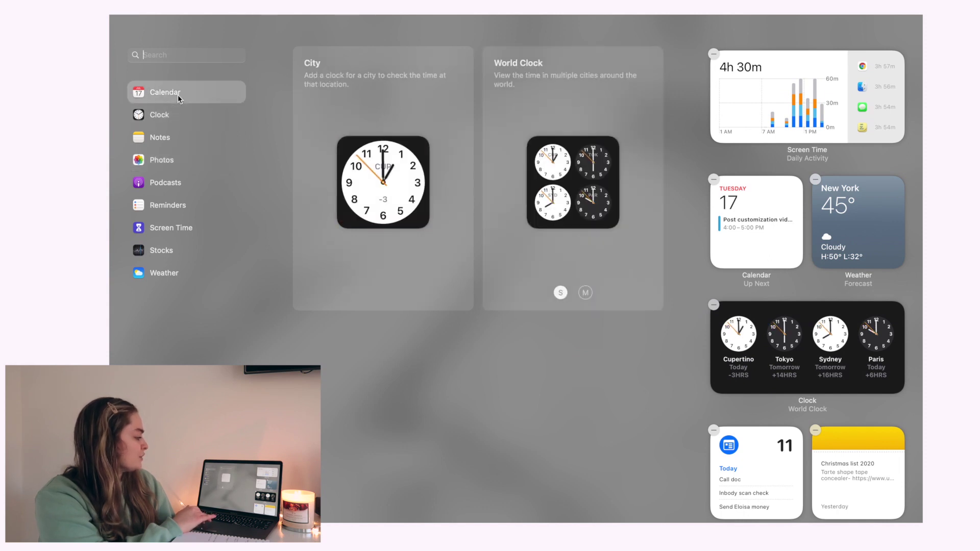
{"action": "left_click", "coordinate": [161, 138]}
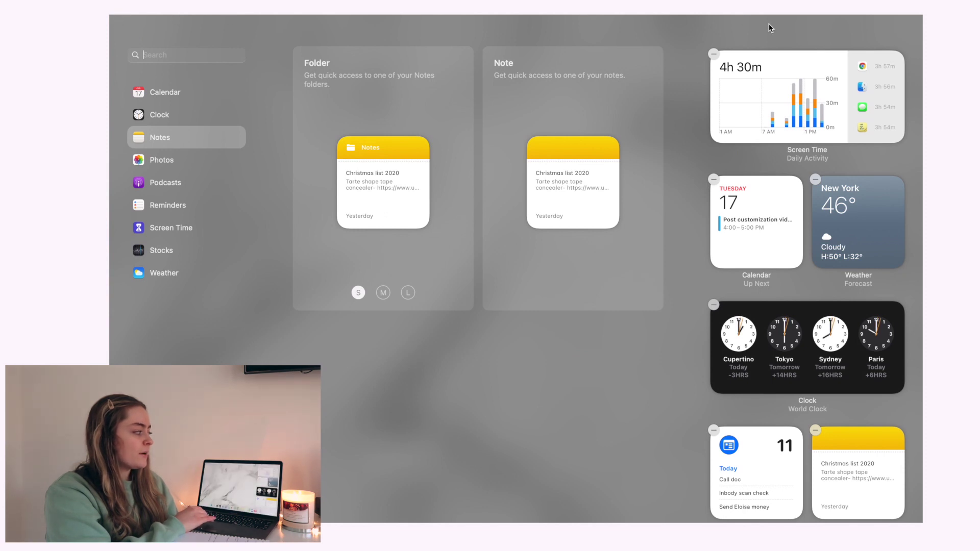
{"action": "left_click", "coordinate": [902, 16]}
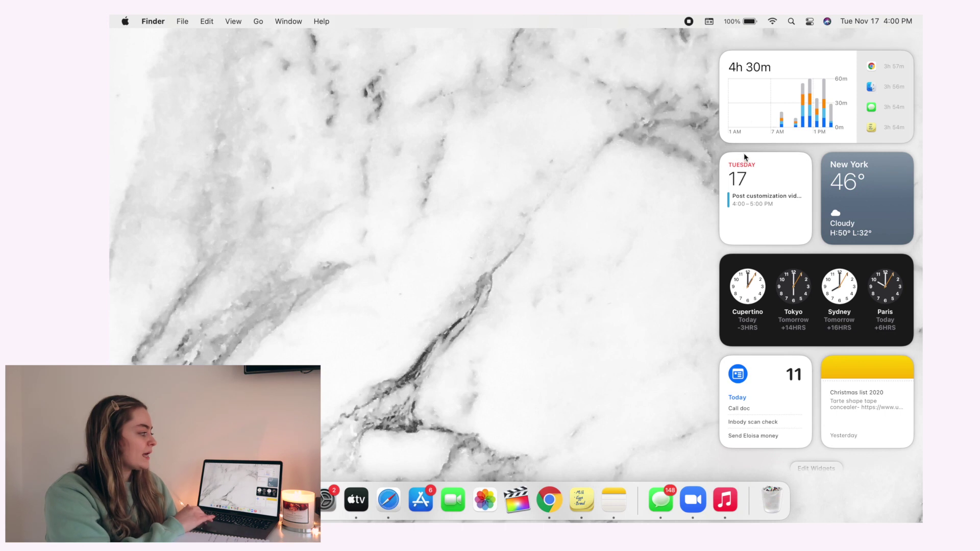
{"action": "left_click", "coordinate": [876, 21]}
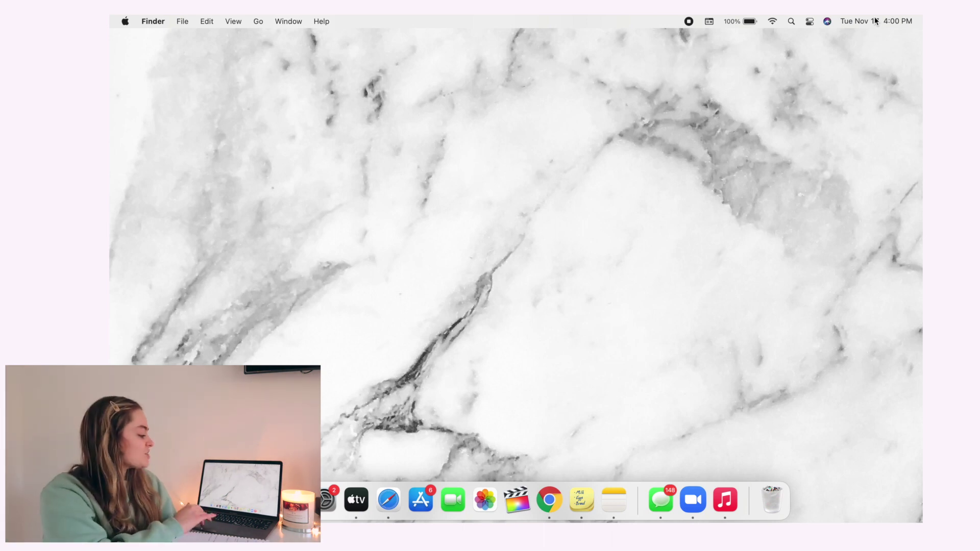
- Switch to Google Chrome and make its window full screen
{"action": "left_click", "coordinate": [550, 500]}
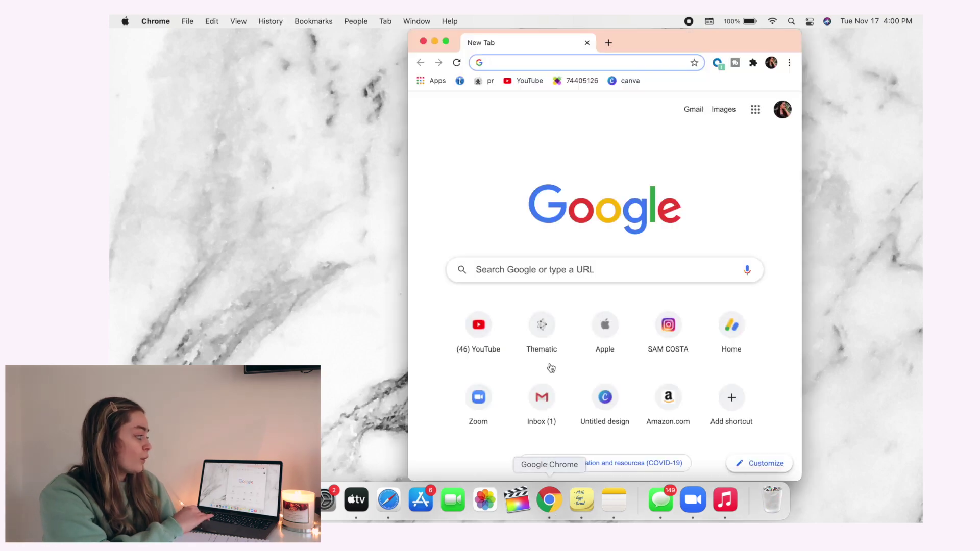
{"action": "left_click", "coordinate": [446, 41]}
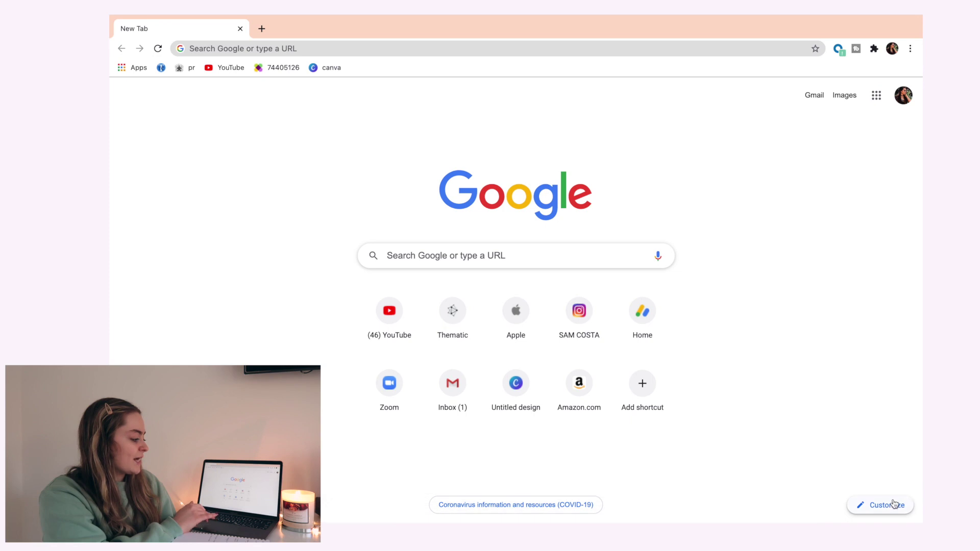
{"action": "mouse_move", "coordinate": [489, 22]}
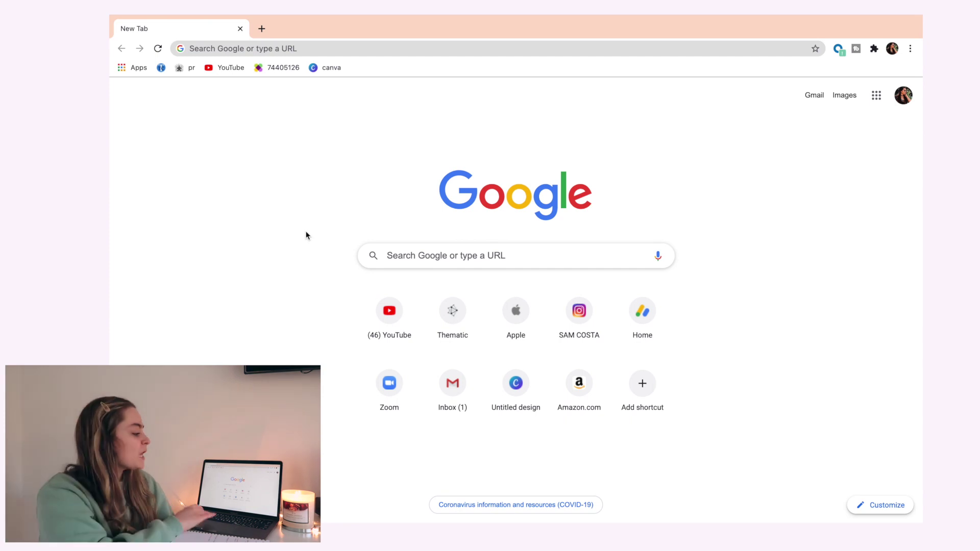
{"action": "mouse_move", "coordinate": [550, 522]}
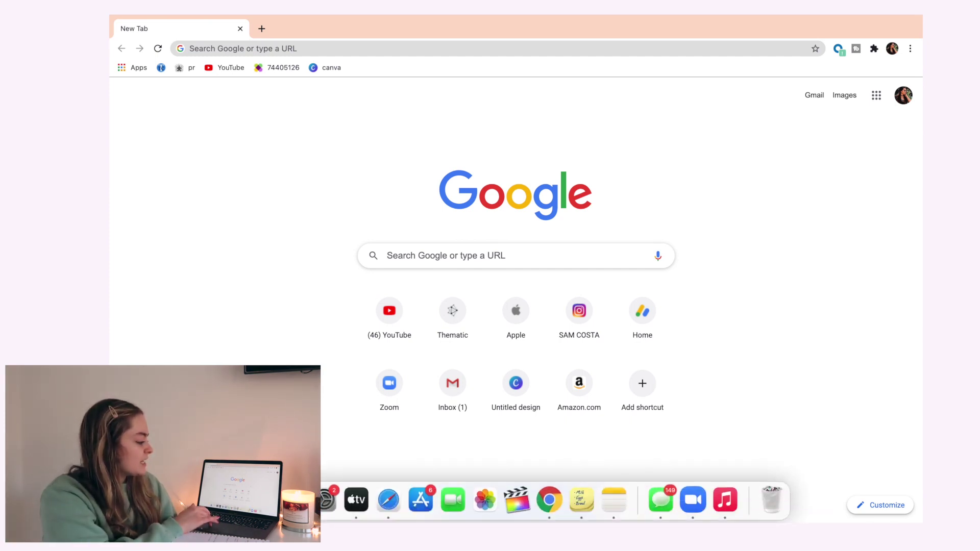
- Set the new tab page background to the pink sunset ship image from the Art collection
{"action": "left_click", "coordinate": [886, 507]}
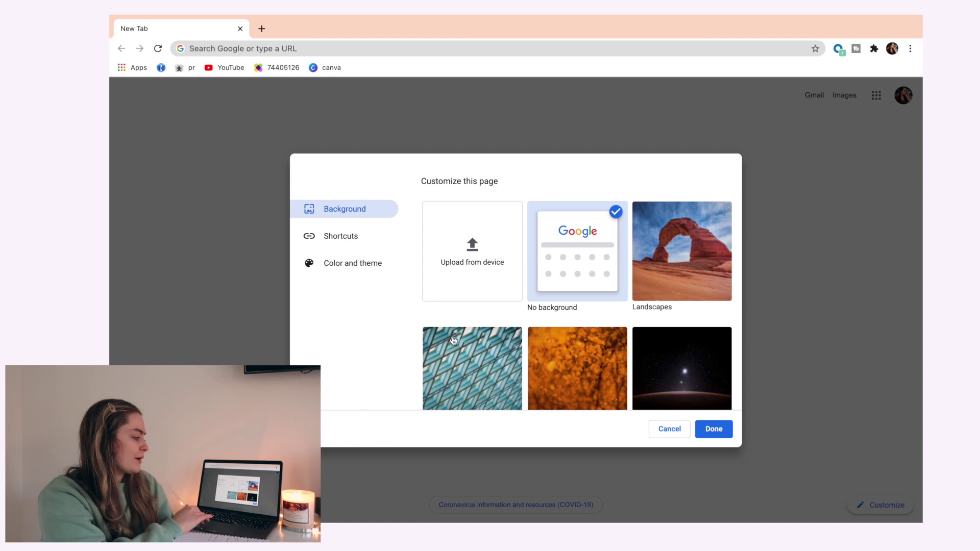
{"action": "scroll", "coordinate": [665, 337], "scroll_direction": "down", "scroll_amount": 6}
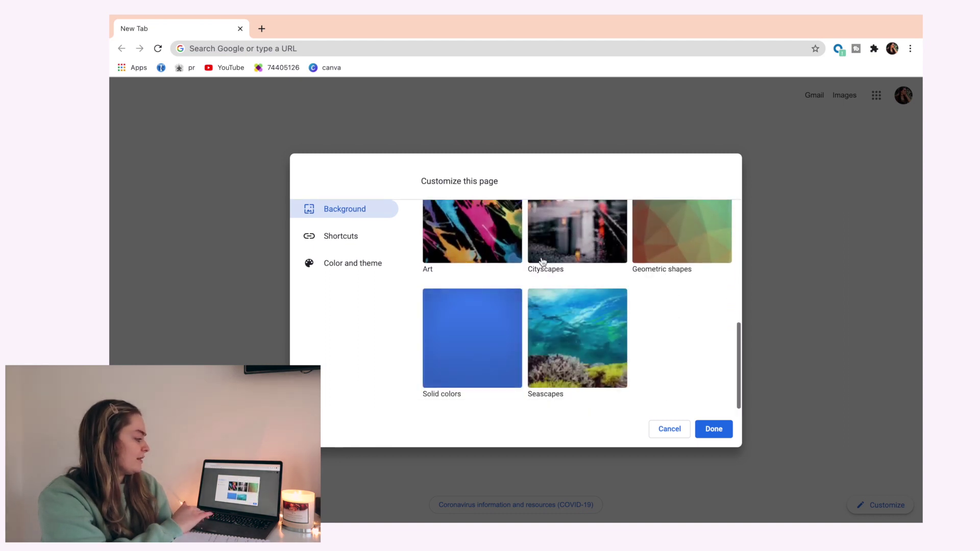
{"action": "scroll", "coordinate": [539, 266], "scroll_direction": "up", "scroll_amount": 1}
{"action": "left_click", "coordinate": [479, 285]}
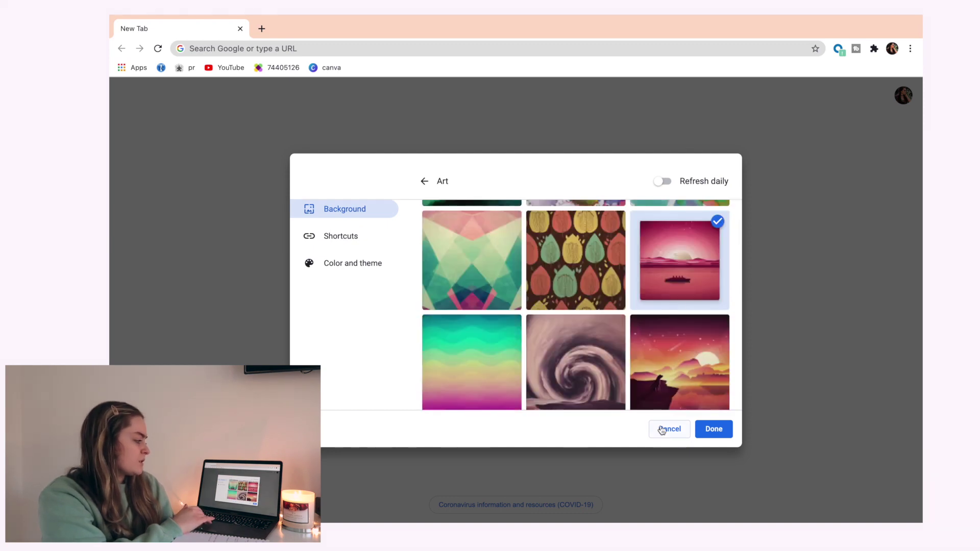
{"action": "left_click", "coordinate": [712, 429]}
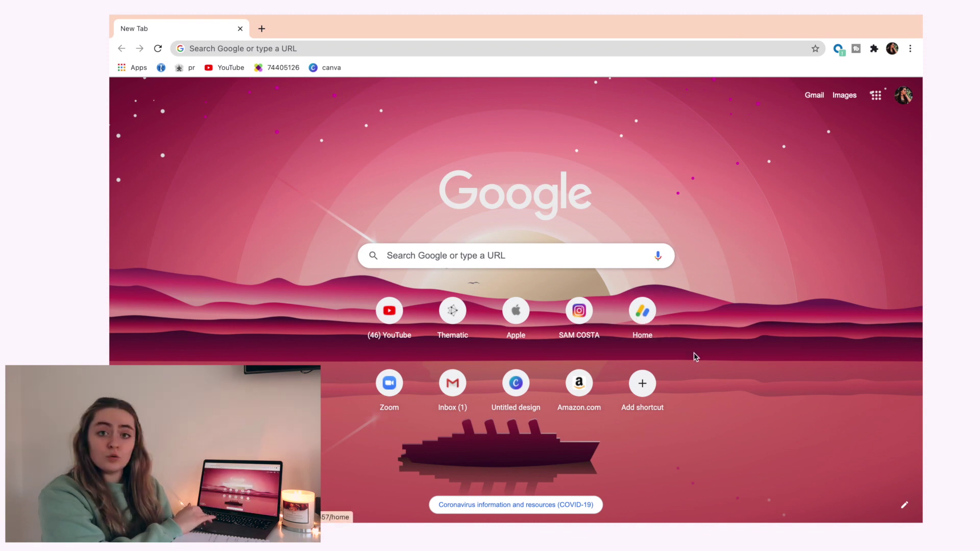
- Reset the new tab page to No background
{"action": "left_click", "coordinate": [905, 505]}
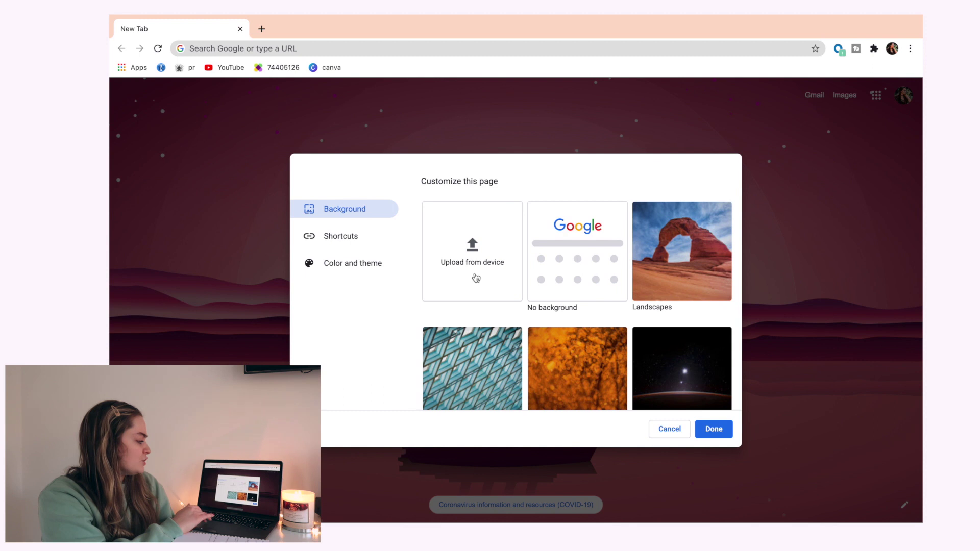
{"action": "left_click", "coordinate": [578, 255]}
{"action": "left_click", "coordinate": [713, 429]}
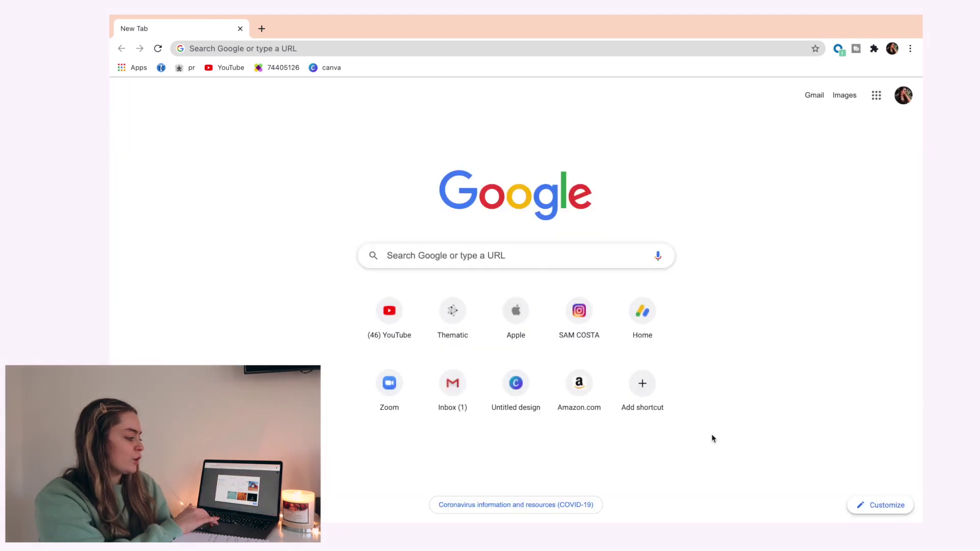
- Try the white and yellow color theme in the page customization and return to the white and peach one
{"action": "left_click", "coordinate": [873, 506]}
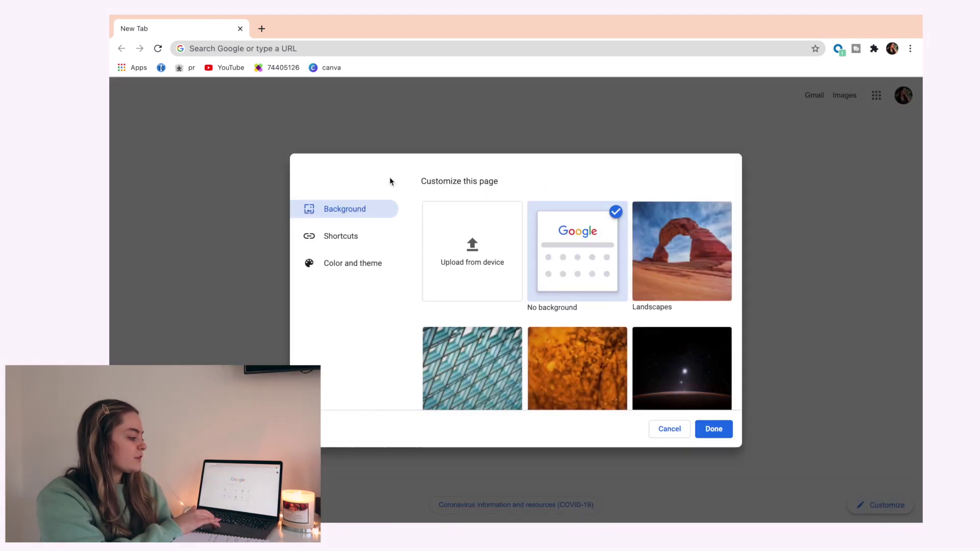
{"action": "left_click", "coordinate": [347, 273]}
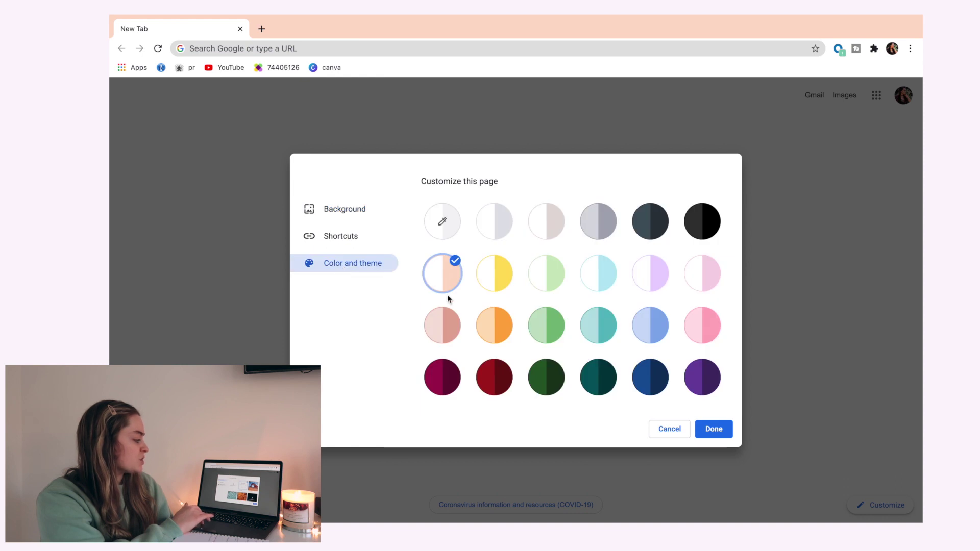
{"action": "left_click", "coordinate": [487, 280]}
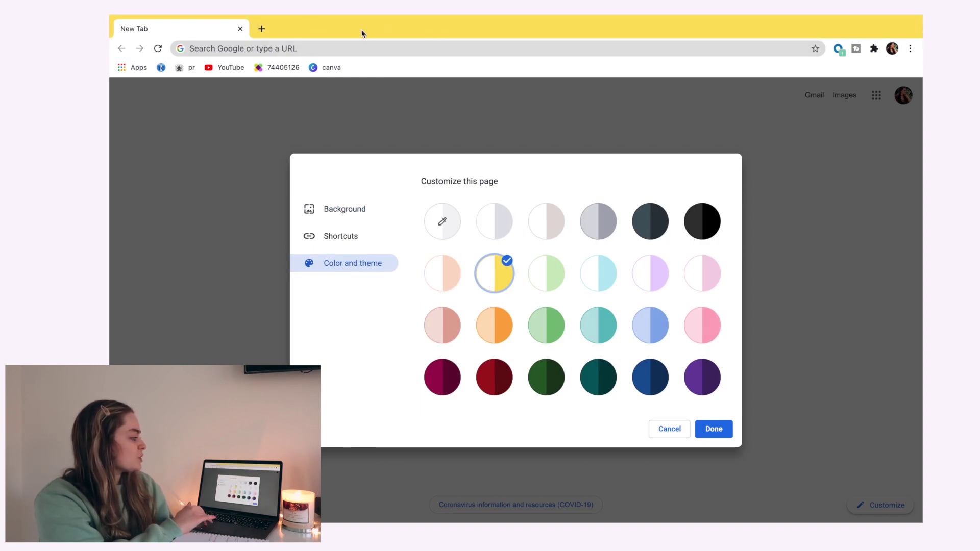
{"action": "left_click", "coordinate": [446, 279]}
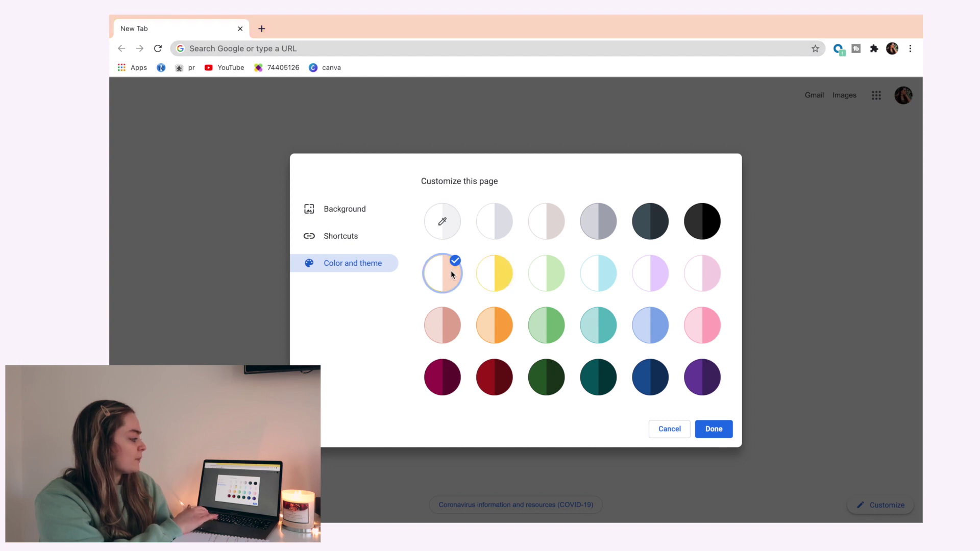
- Apply a custom bright green browser theme color with RGB 53, 232, 17
{"action": "left_click", "coordinate": [445, 228]}
{"action": "left_click_drag", "start_coordinate": [187, 170], "coordinate": [218, 172]}
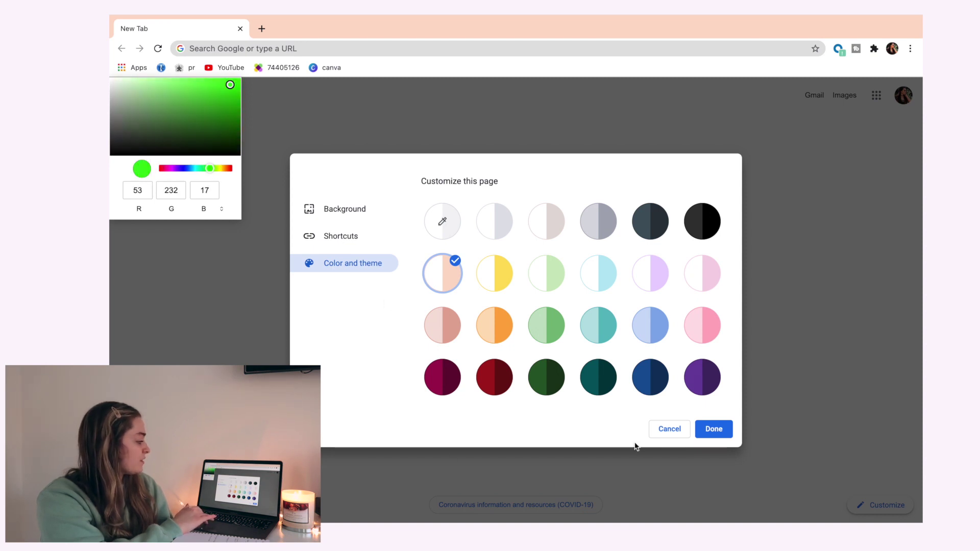
{"action": "left_click", "coordinate": [711, 433]}
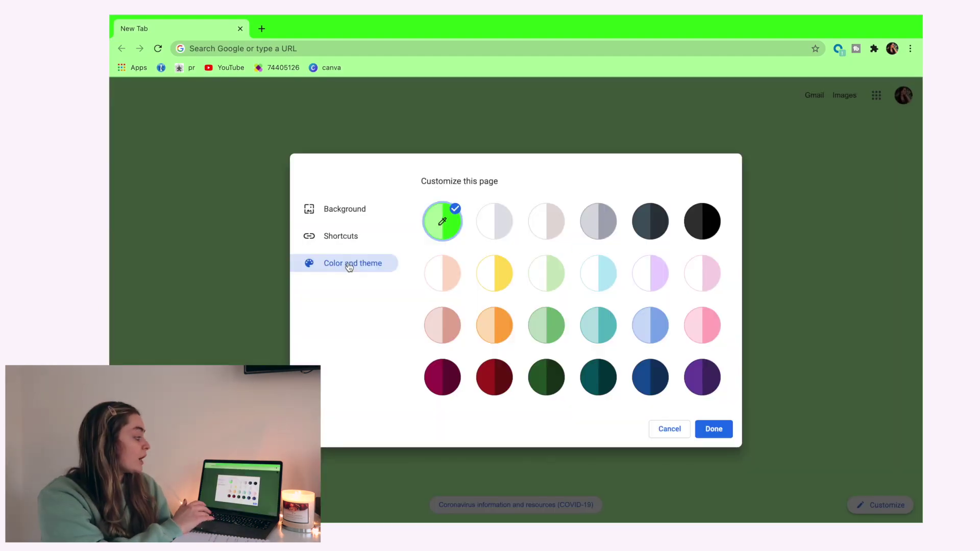
- Set the browser's color theme back to white and peach and save the customization
{"action": "left_click", "coordinate": [449, 283]}
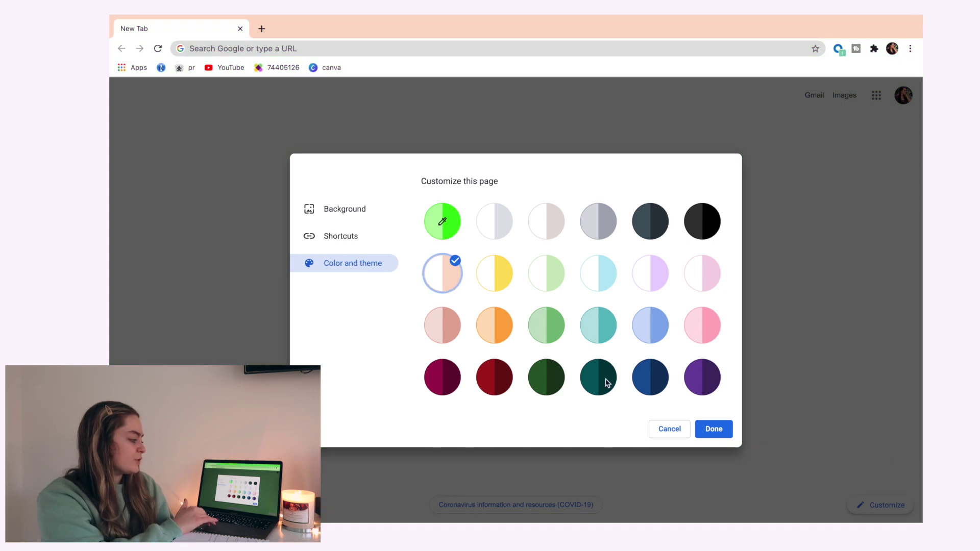
{"action": "left_click", "coordinate": [714, 429]}
- Close the Chrome window, switch to Safari and open its start page customization options
{"action": "mouse_move", "coordinate": [302, 15]}
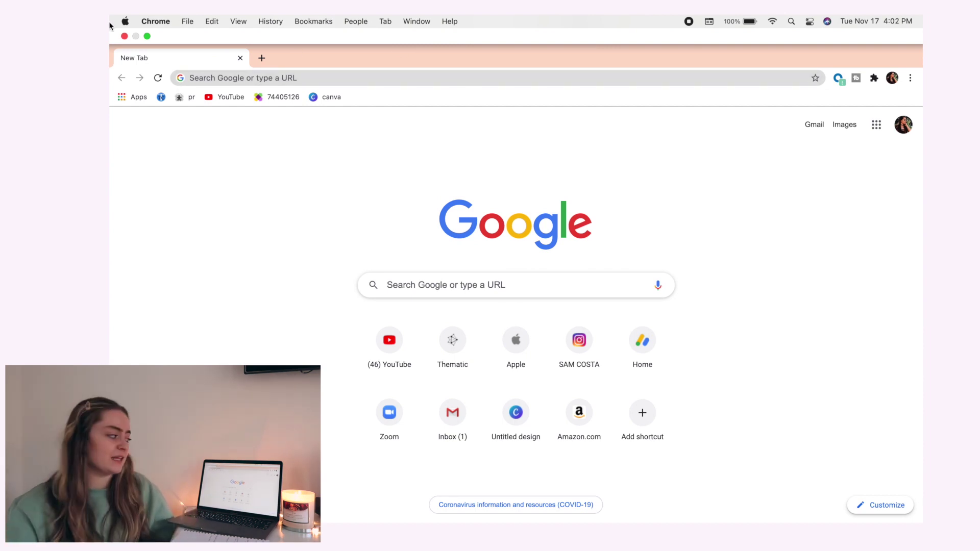
{"action": "left_click", "coordinate": [125, 36]}
{"action": "mouse_move", "coordinate": [326, 503]}
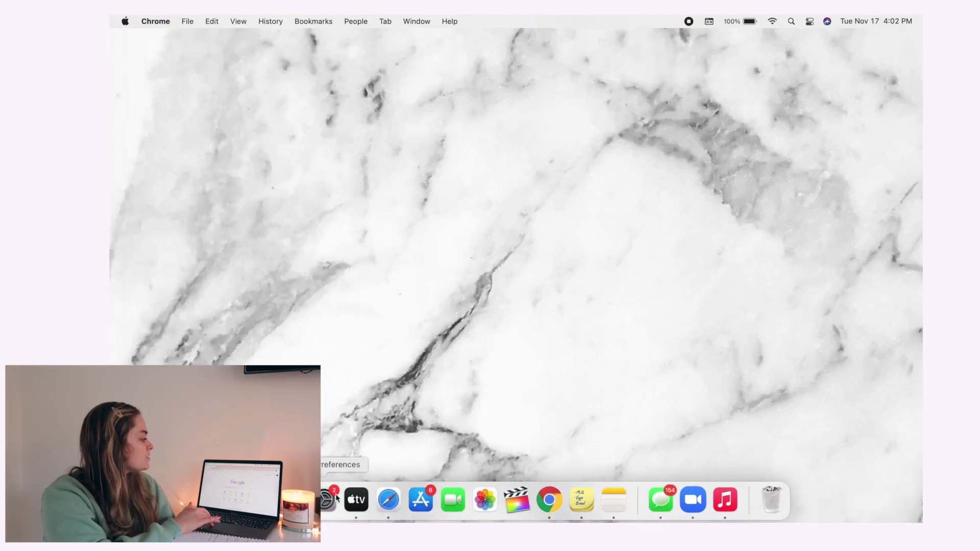
{"action": "left_click", "coordinate": [388, 499]}
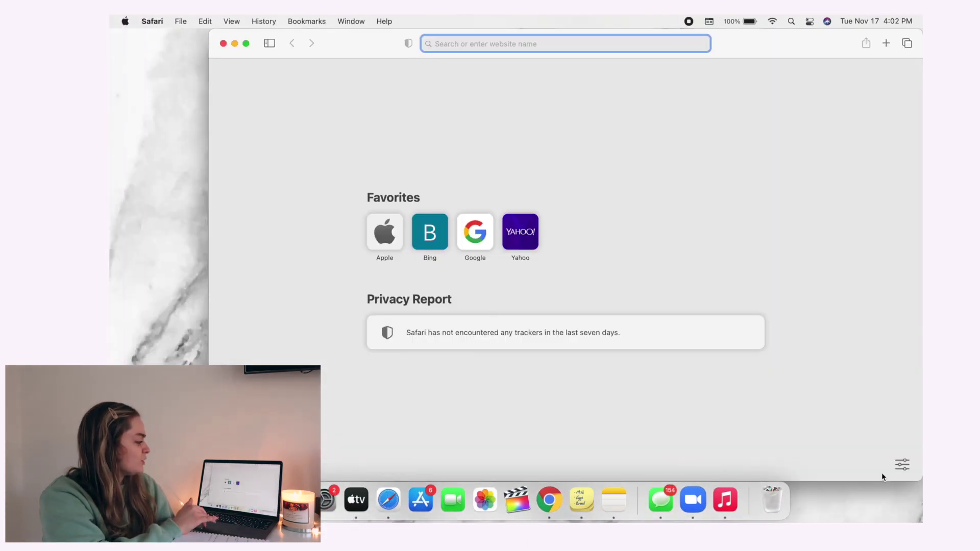
{"action": "left_click", "coordinate": [901, 472]}
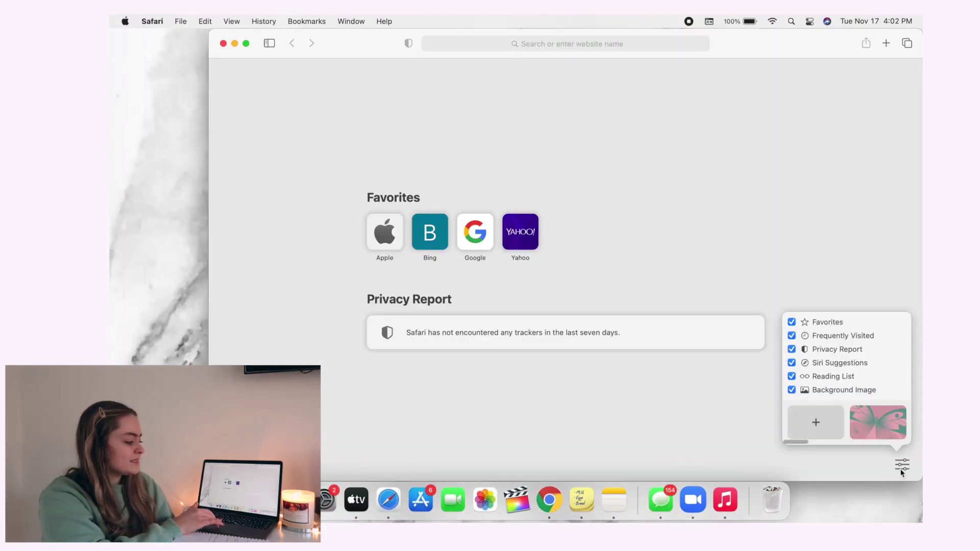
- Switch the start page background image off and back on, and choose the pink and green butterfly picture
{"action": "left_click", "coordinate": [839, 391]}
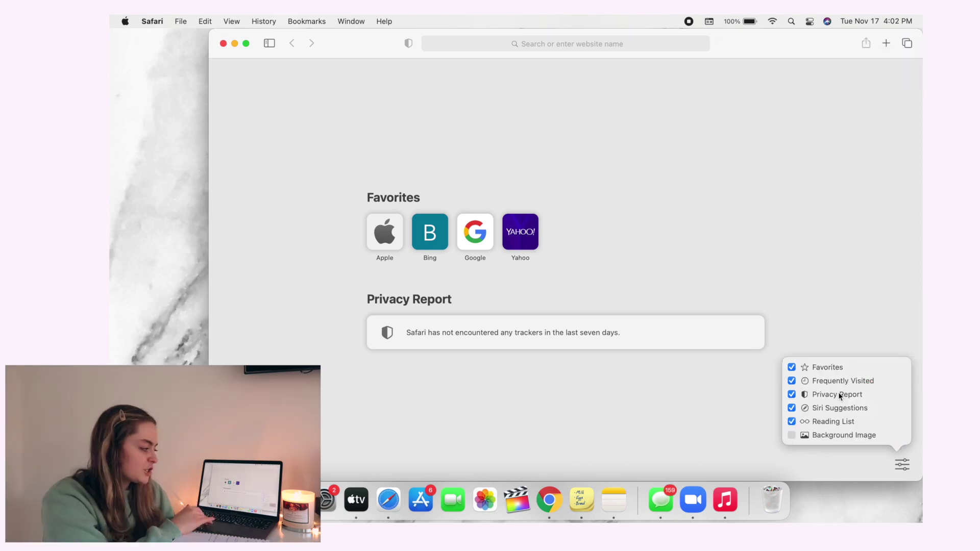
{"action": "left_click", "coordinate": [840, 440]}
{"action": "left_click", "coordinate": [877, 427]}
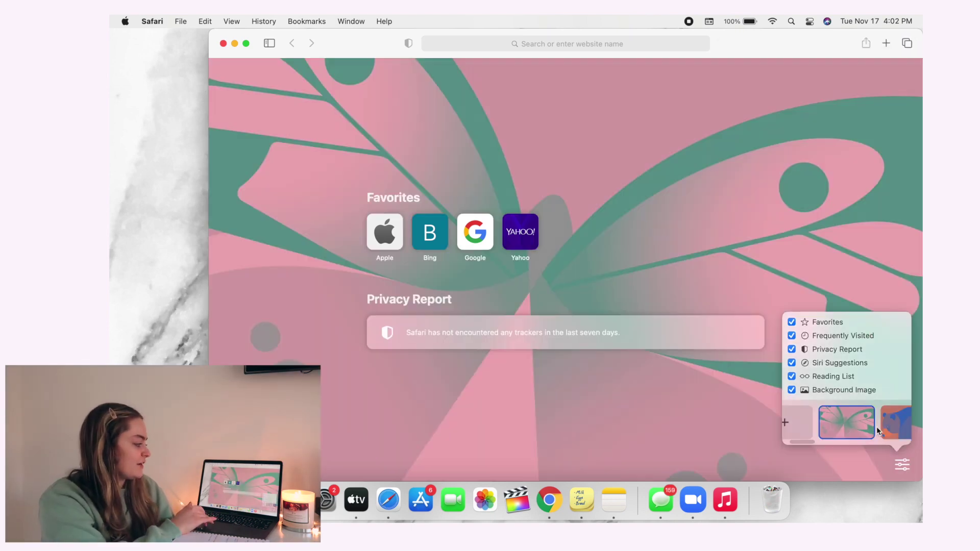
- Look through the other built-in background pictures and the custom image picker, cancel the picker, and close the Safari window
{"action": "scroll", "coordinate": [838, 414], "scroll_direction": "right", "scroll_amount": 5}
{"action": "scroll", "coordinate": [835, 415], "scroll_direction": "right", "scroll_amount": 8}
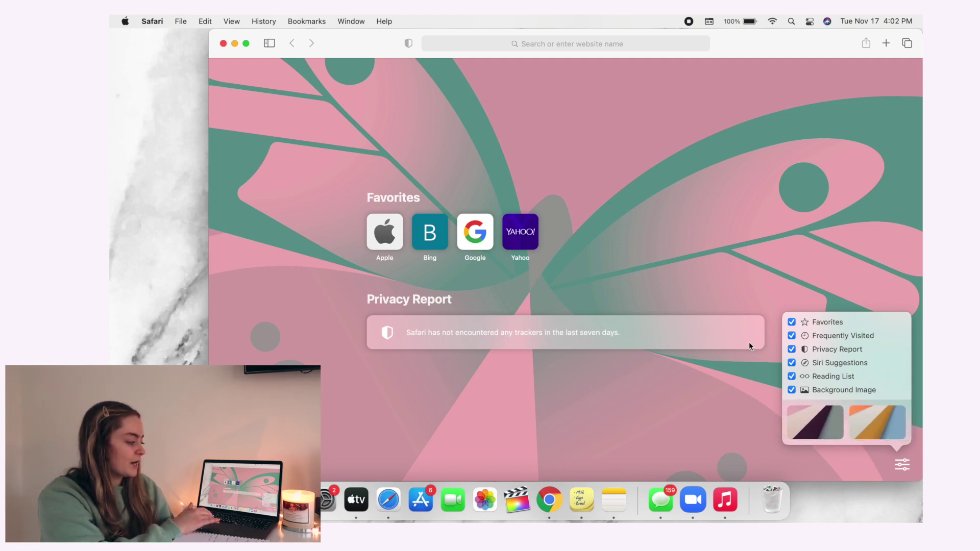
{"action": "scroll", "coordinate": [805, 423], "scroll_direction": "left", "scroll_amount": 10}
{"action": "left_click", "coordinate": [804, 421]}
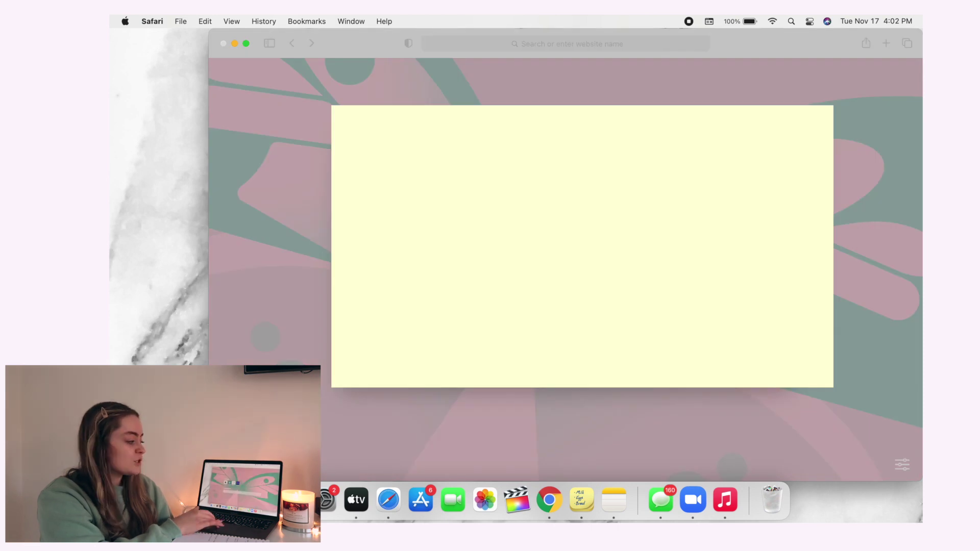
{"action": "left_click", "coordinate": [733, 386]}
{"action": "left_click", "coordinate": [905, 464]}
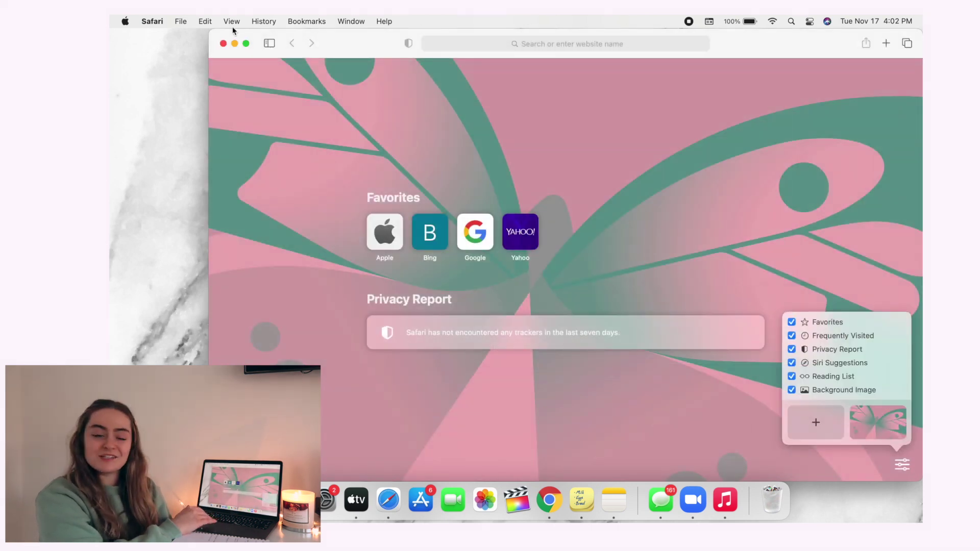
{"action": "left_click", "coordinate": [224, 44]}
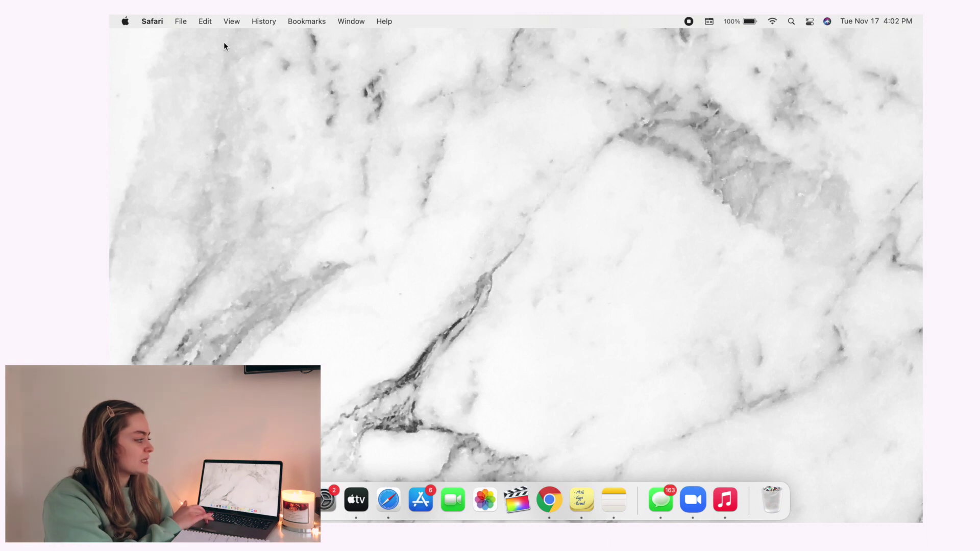
- Turn on Do Not Disturb for 1 hour from Control Center, switch it off again and close the options
{"action": "left_click", "coordinate": [810, 22]}
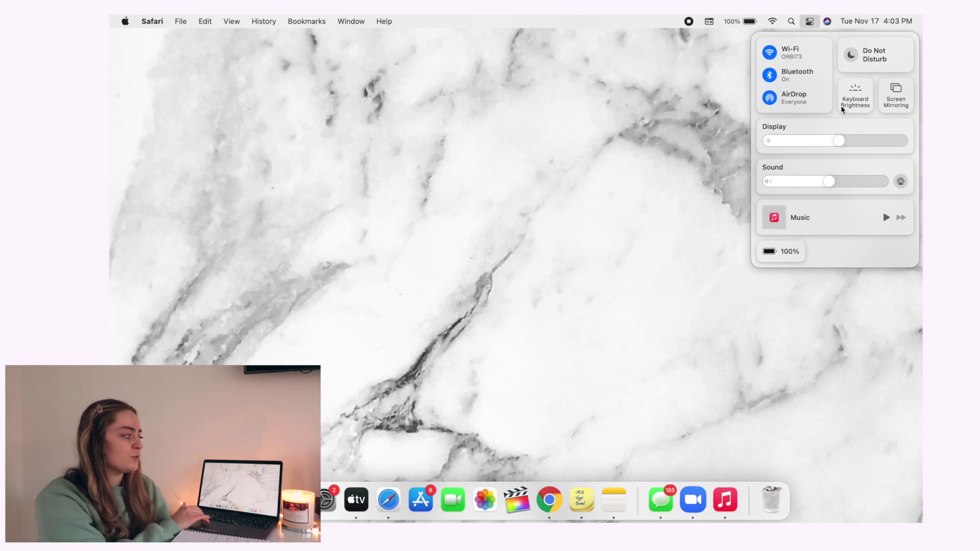
{"action": "left_click", "coordinate": [876, 60]}
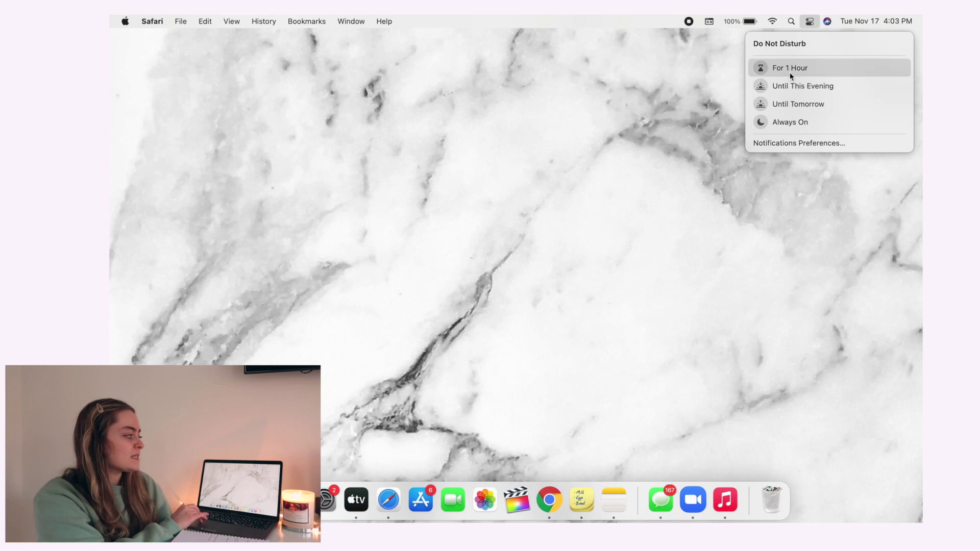
{"action": "left_click", "coordinate": [790, 75]}
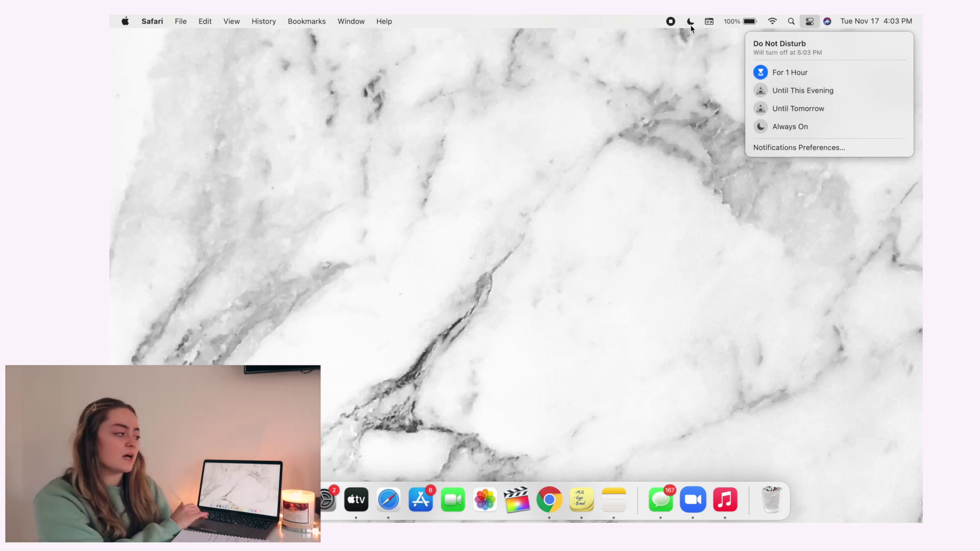
{"action": "left_click", "coordinate": [780, 74]}
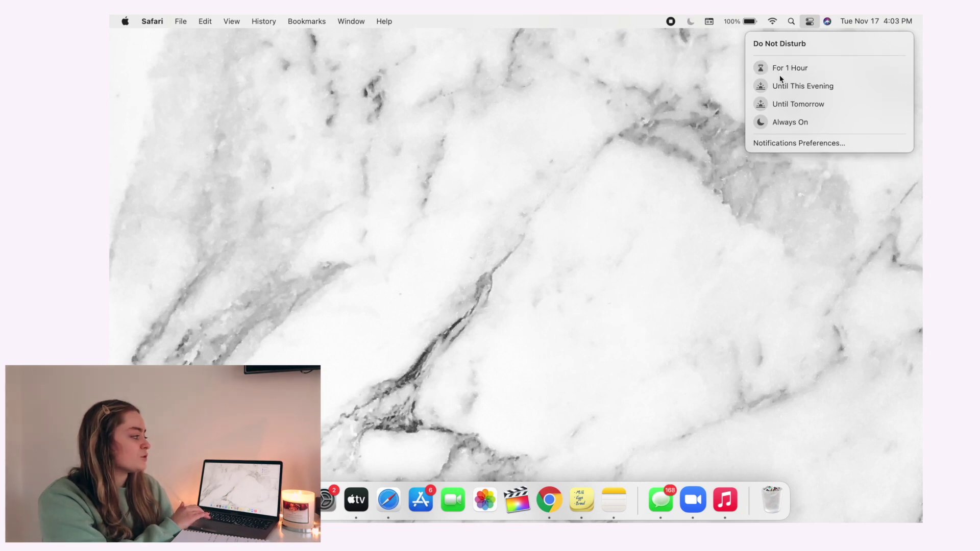
{"action": "left_click", "coordinate": [760, 173]}
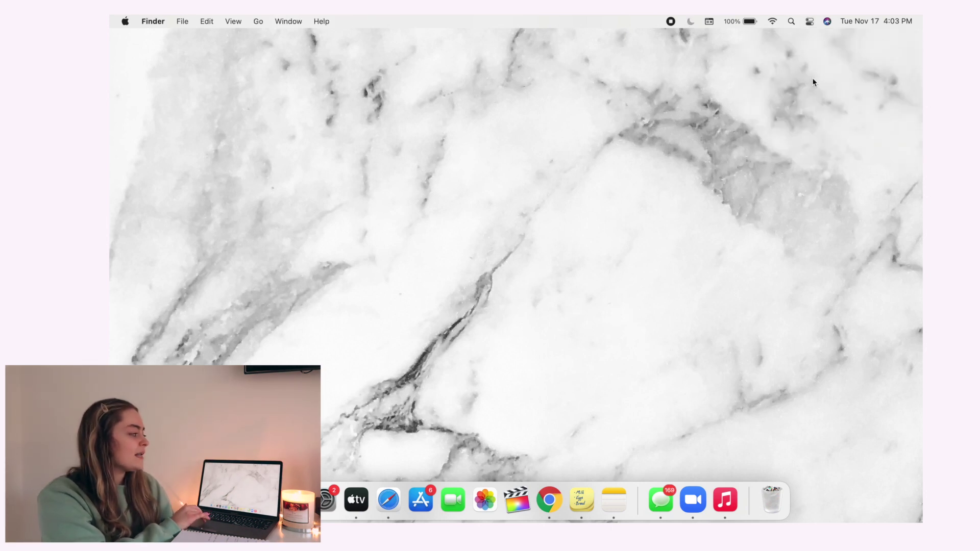
- Try both extremes of keyboard brightness in Control Center, set it just under half, and adjust the display brightness to about half
{"action": "left_click", "coordinate": [810, 21]}
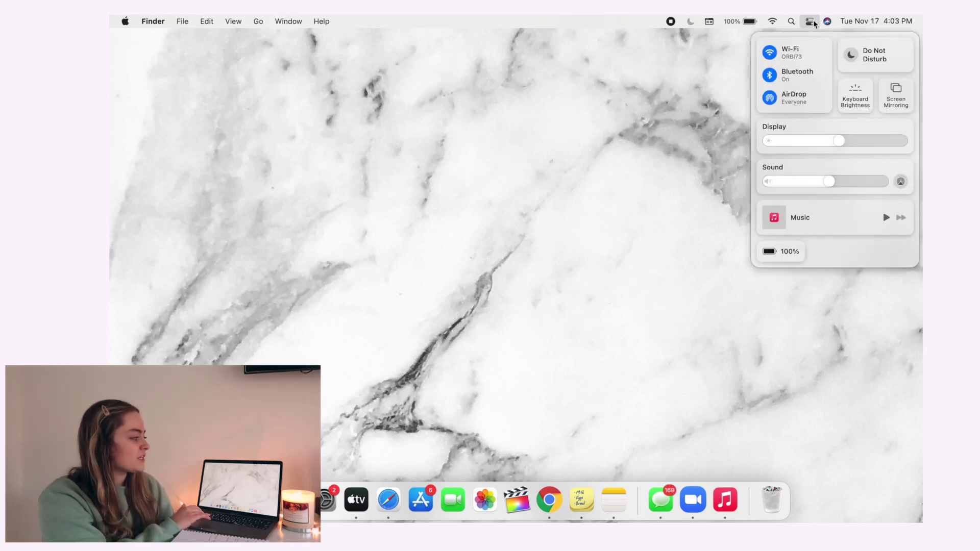
{"action": "left_click", "coordinate": [855, 104]}
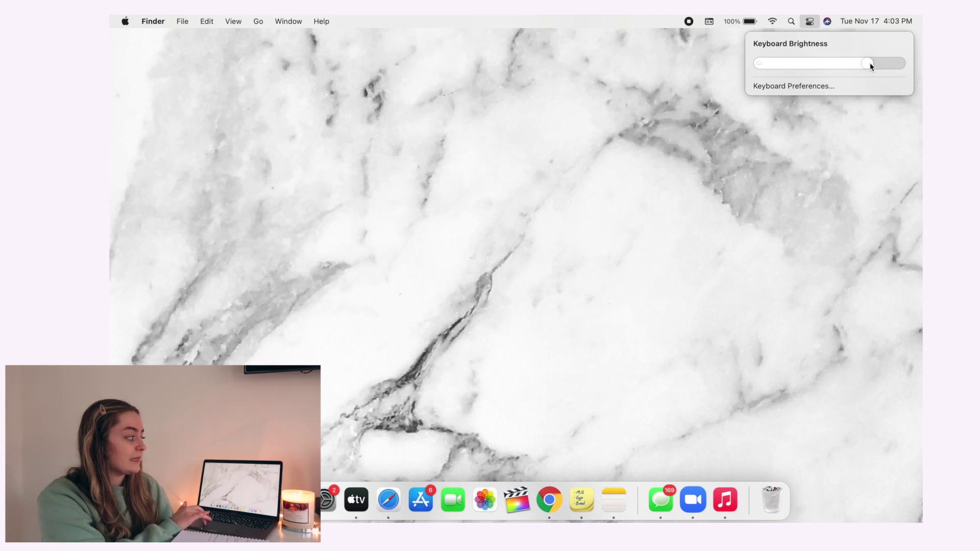
{"action": "left_click_drag", "start_coordinate": [871, 63], "coordinate": [903, 64]}
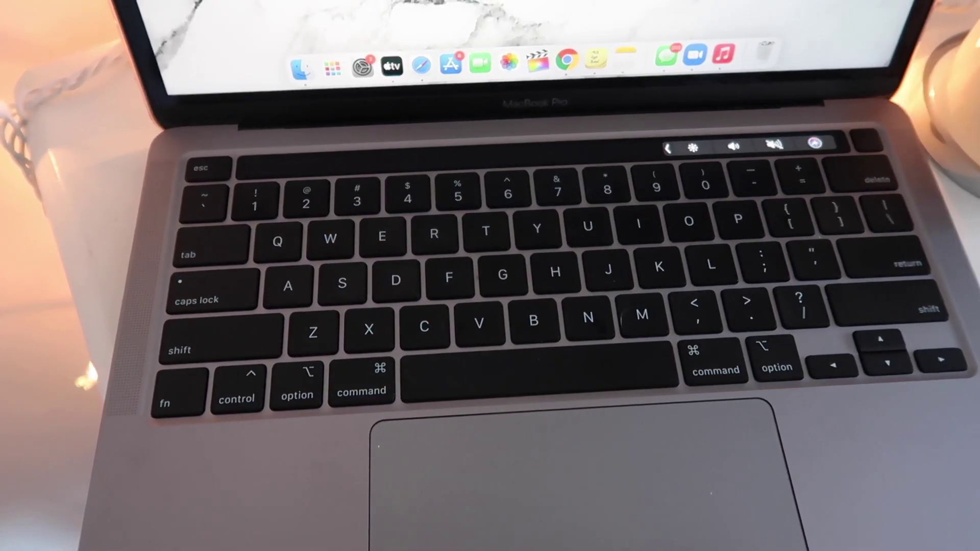
{"action": "left_click_drag", "start_coordinate": [899, 63], "coordinate": [741, 59]}
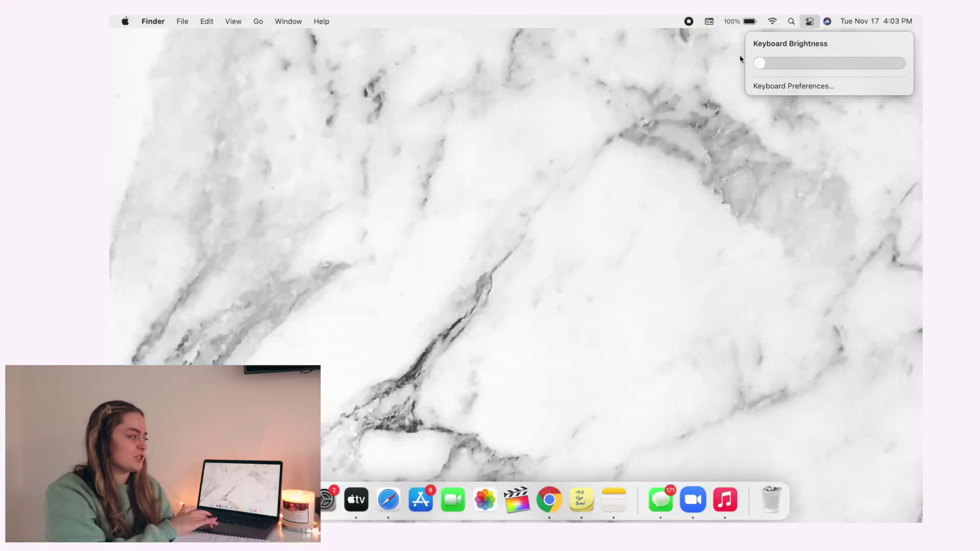
{"action": "left_click_drag", "start_coordinate": [759, 63], "coordinate": [843, 75]}
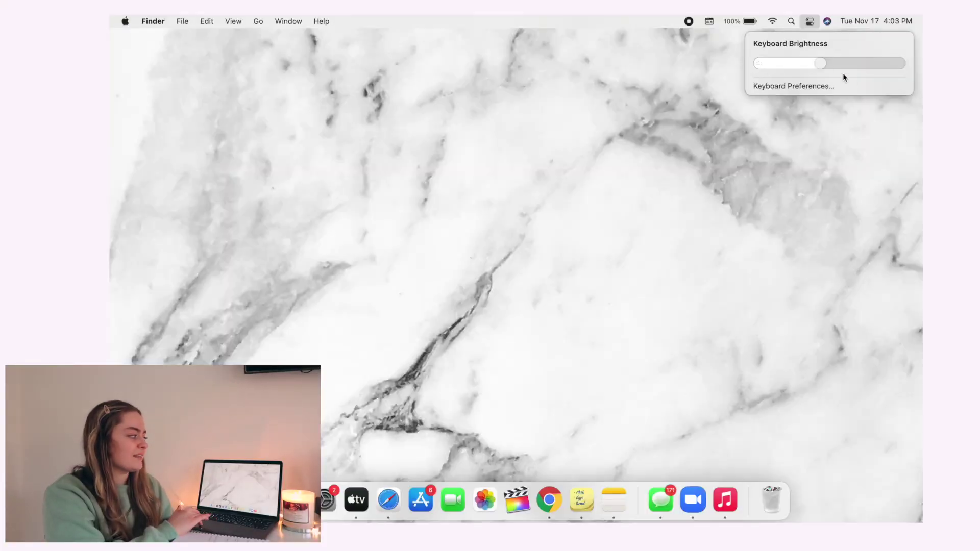
{"action": "left_click", "coordinate": [813, 21]}
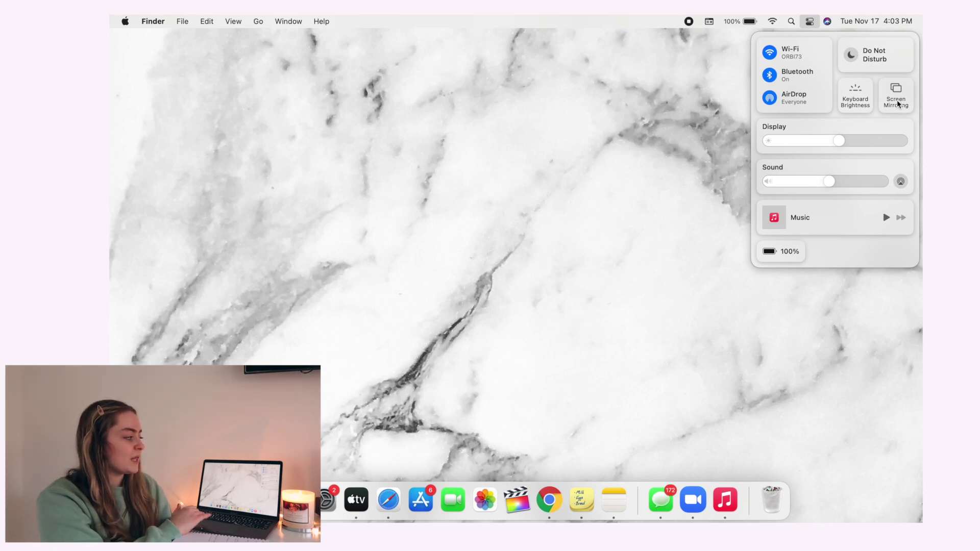
{"action": "left_click_drag", "start_coordinate": [838, 141], "coordinate": [893, 151]}
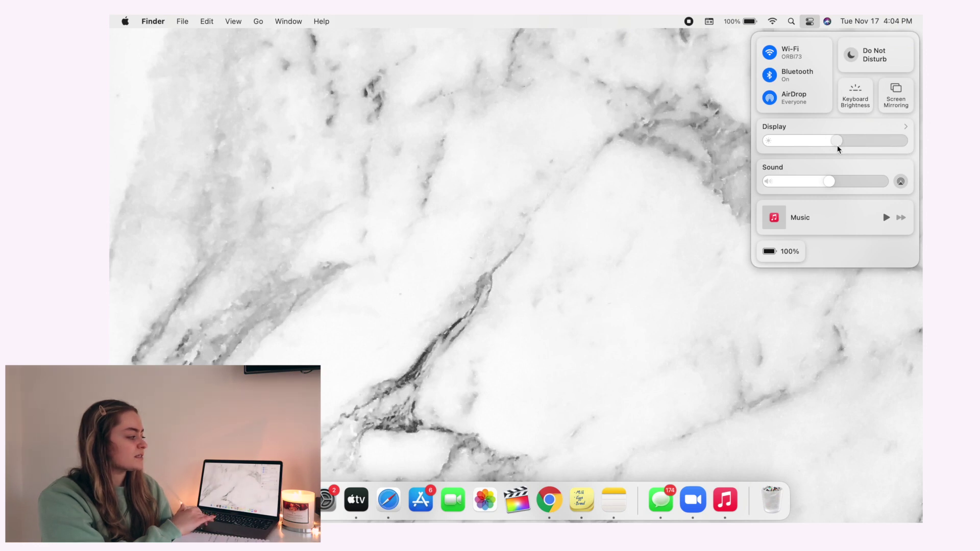
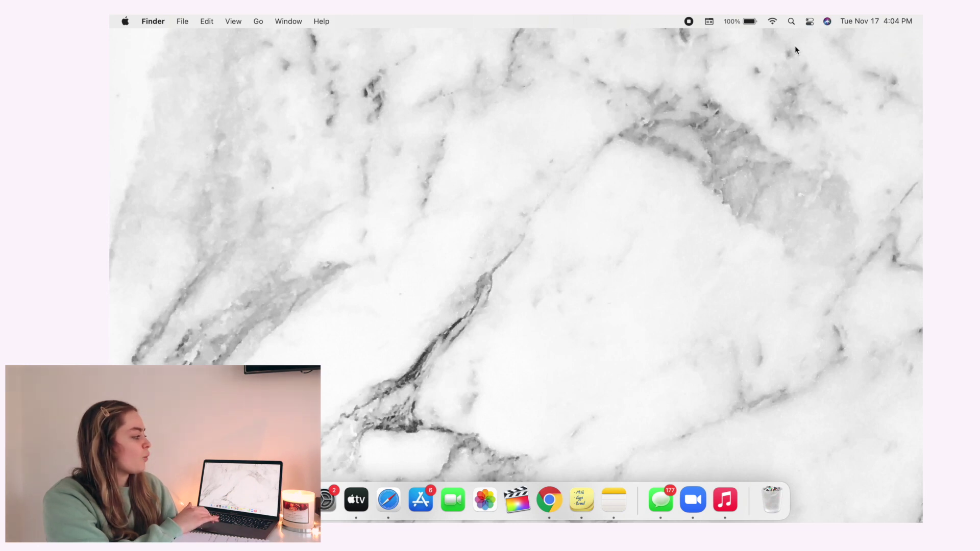
- Remove the Wi-Fi and battery icons from the menu bar, and try to place both there again from Control Center
{"action": "left_click", "coordinate": [812, 24]}
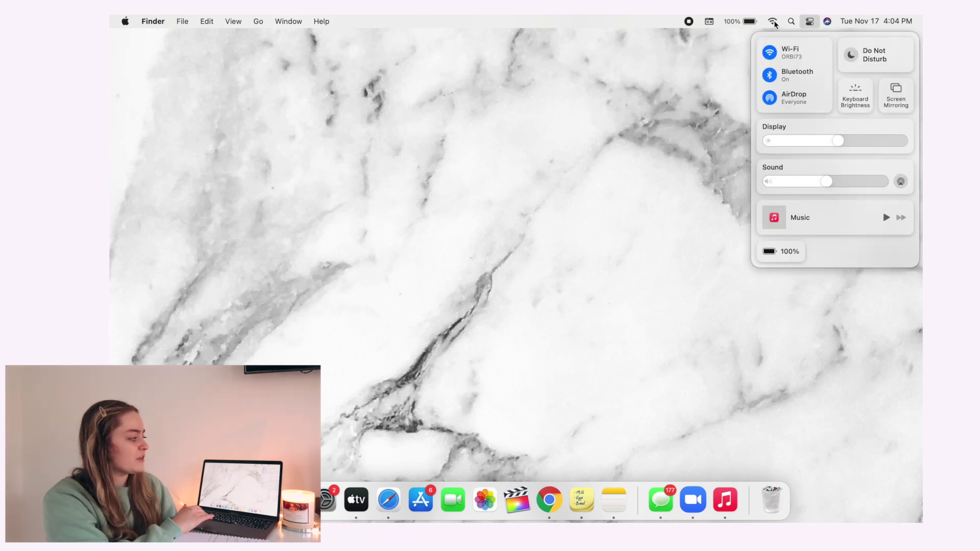
{"action": "mouse_move", "coordinate": [785, 54]}
{"action": "left_mouse_down"}
{"action": "mouse_move", "coordinate": [786, 30]}
{"action": "mouse_move", "coordinate": [782, 57]}
{"action": "left_mouse_up"}
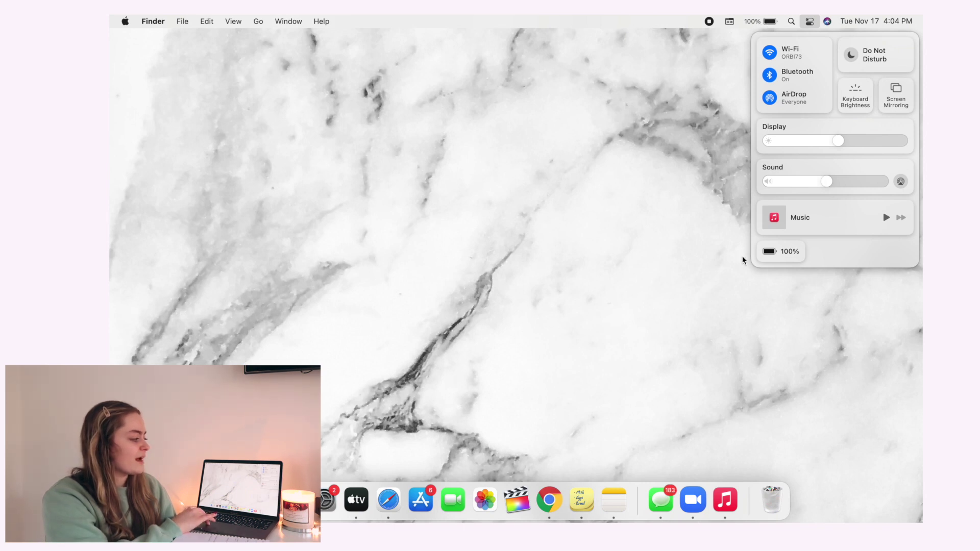
{"action": "mouse_move", "coordinate": [773, 253]}
{"action": "left_mouse_down"}
{"action": "mouse_move", "coordinate": [773, 236]}
{"action": "mouse_move", "coordinate": [771, 256]}
{"action": "left_mouse_up"}
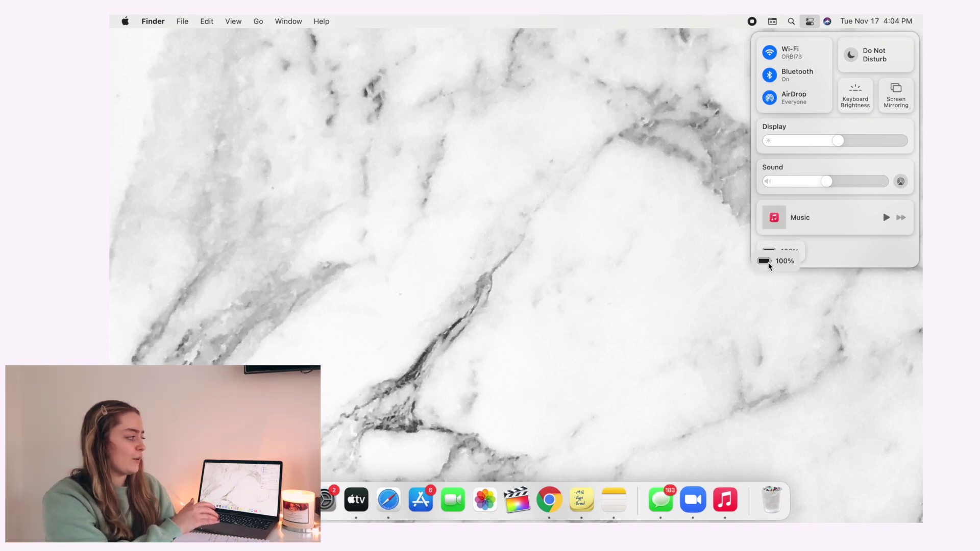
{"action": "left_click", "coordinate": [755, 42]}
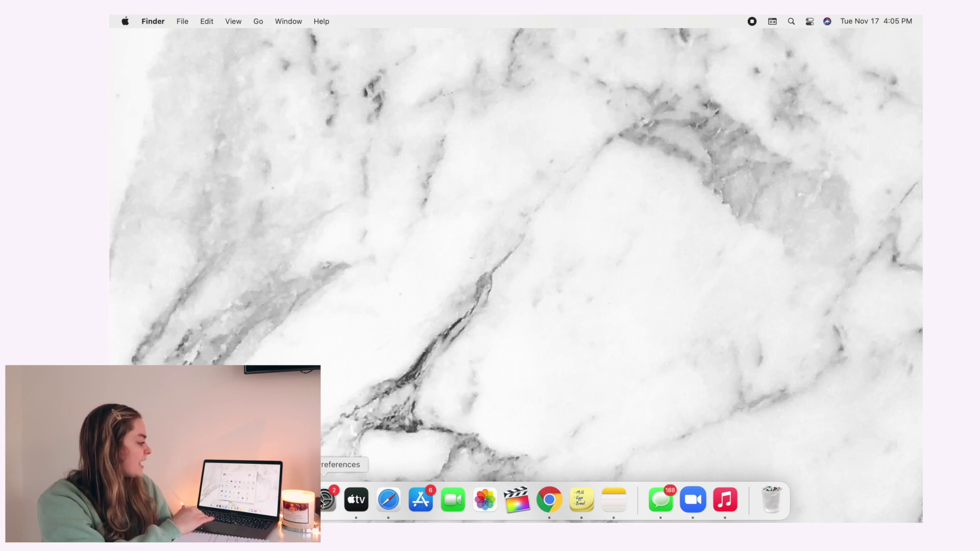
- Open the Dock & Menu Bar settings in System Preferences and enable showing Wi-Fi in the menu bar
{"action": "left_click", "coordinate": [324, 502]}
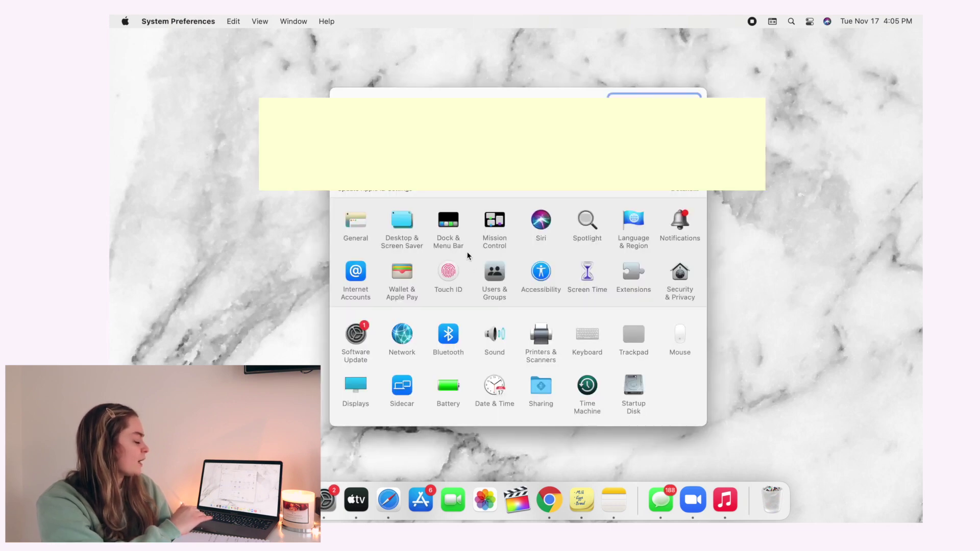
{"action": "left_click", "coordinate": [449, 225]}
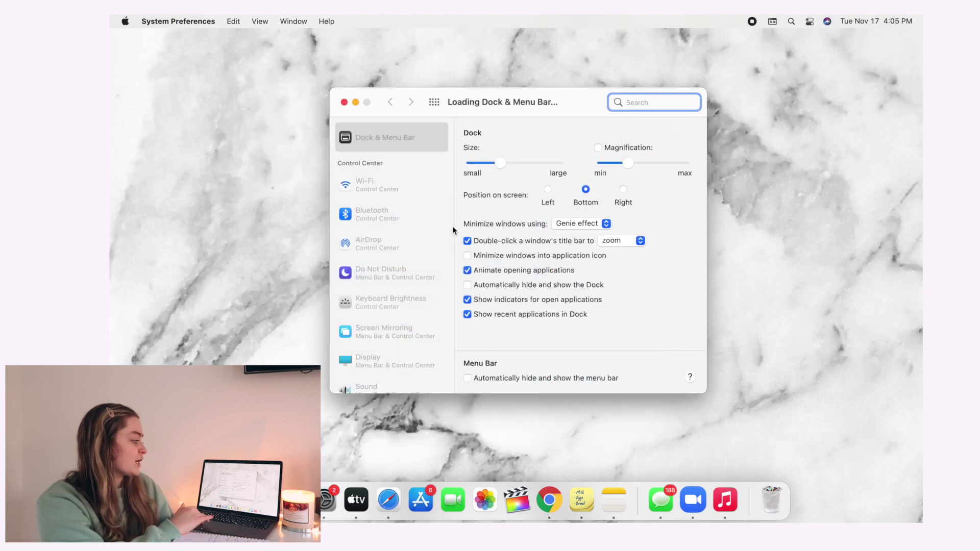
{"action": "left_click", "coordinate": [375, 194]}
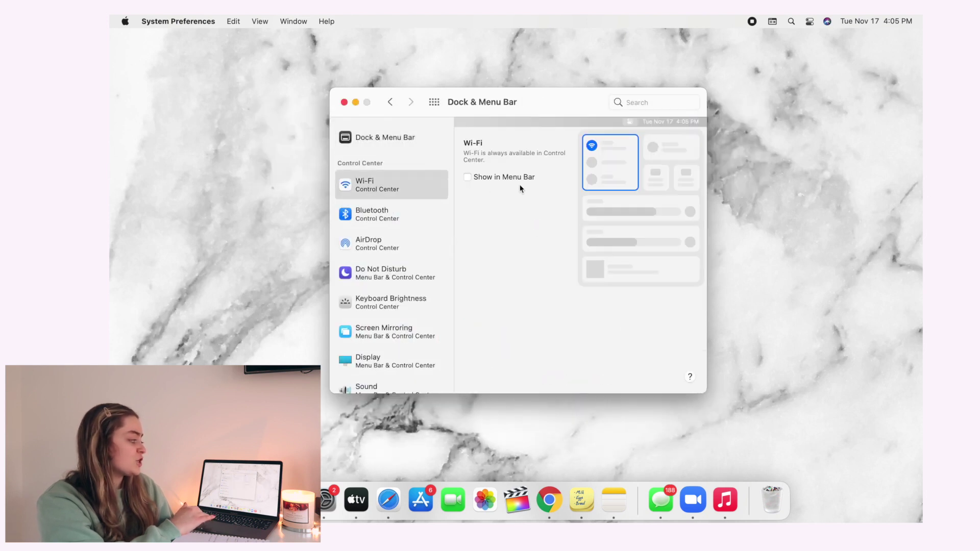
{"action": "left_click", "coordinate": [468, 178]}
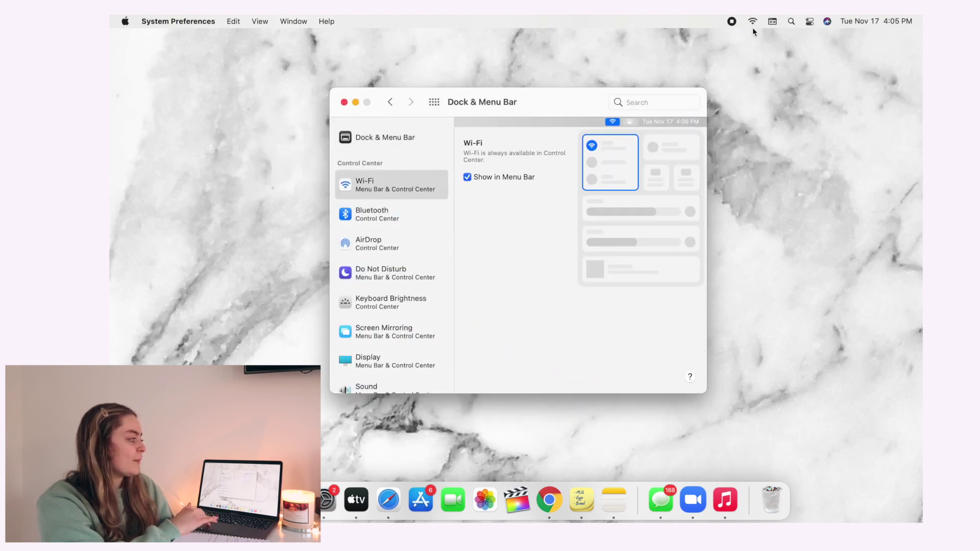
- Enable showing the battery in the menu bar, toggling its percentage display off and back on
{"action": "scroll", "coordinate": [391, 266], "scroll_direction": "down", "scroll_amount": 5}
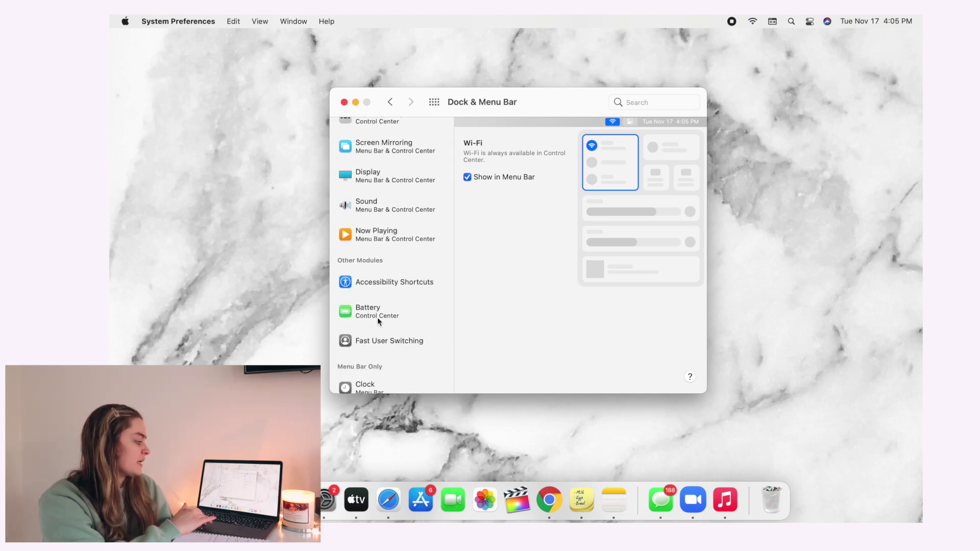
{"action": "left_click", "coordinate": [376, 314]}
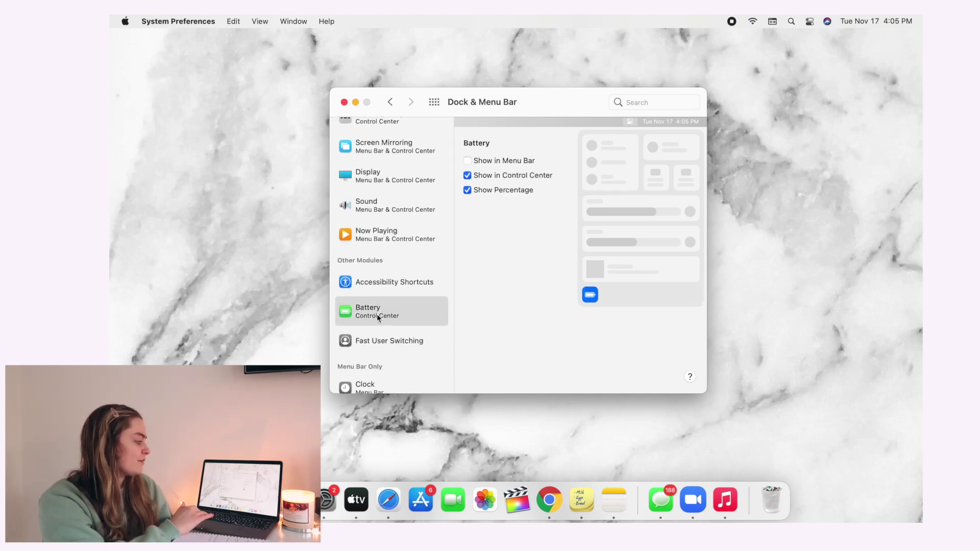
{"action": "left_click", "coordinate": [467, 190]}
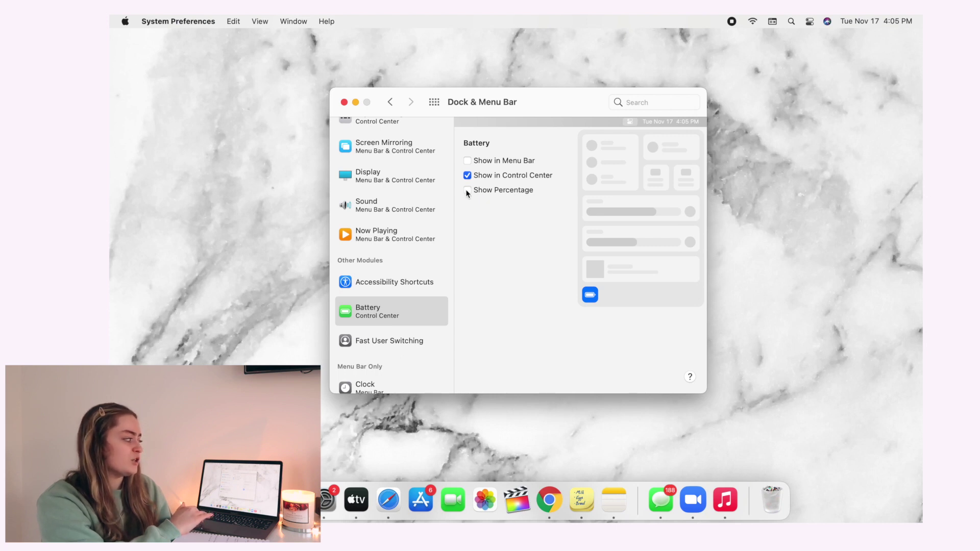
{"action": "left_click", "coordinate": [467, 191]}
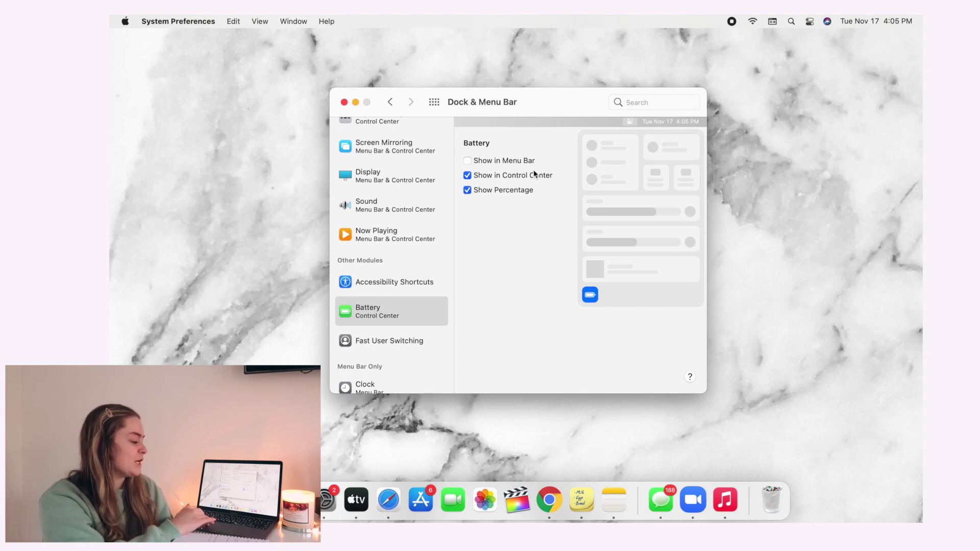
{"action": "left_click", "coordinate": [468, 161]}
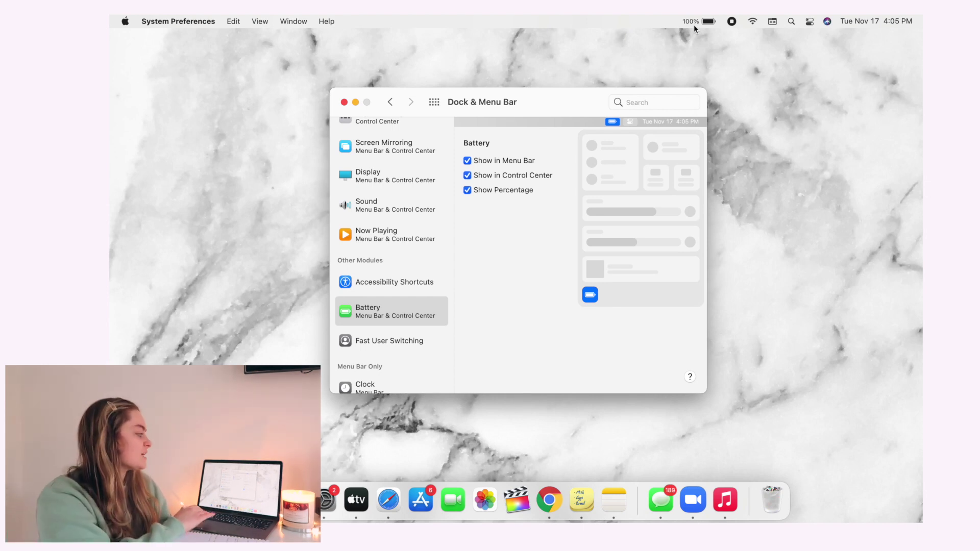
{"action": "scroll", "coordinate": [405, 237], "scroll_direction": "up", "scroll_amount": 5}
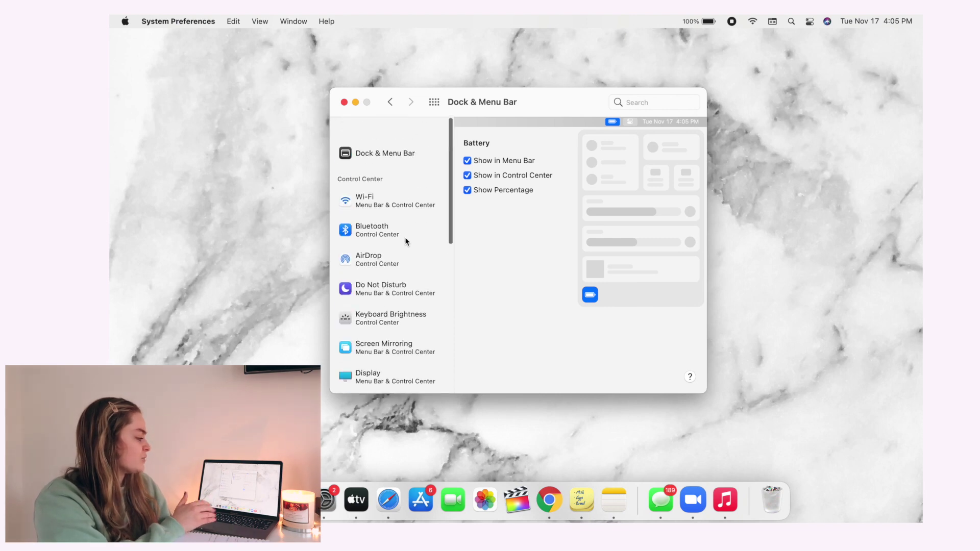
{"action": "scroll", "coordinate": [365, 240], "scroll_direction": "down", "scroll_amount": 3}
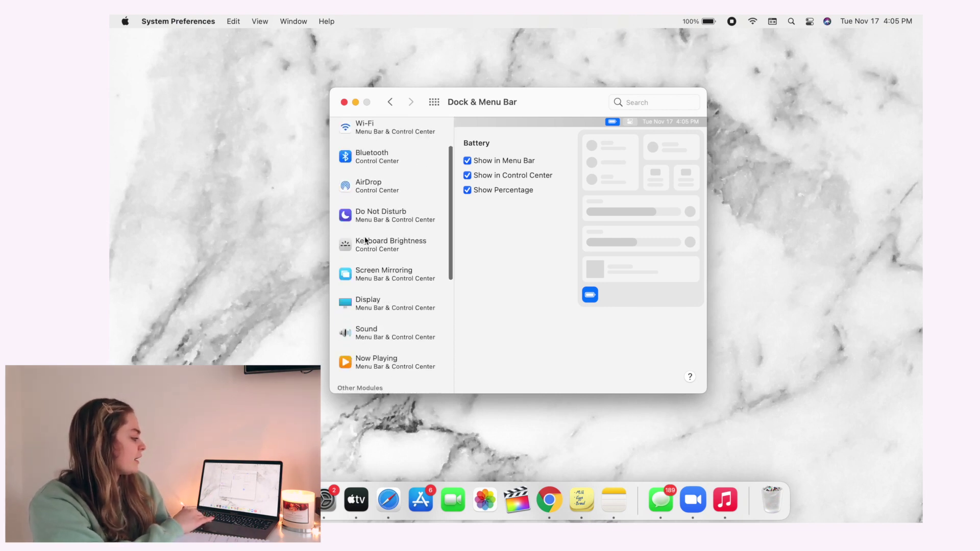
{"action": "scroll", "coordinate": [366, 255], "scroll_direction": "down", "scroll_amount": 9}
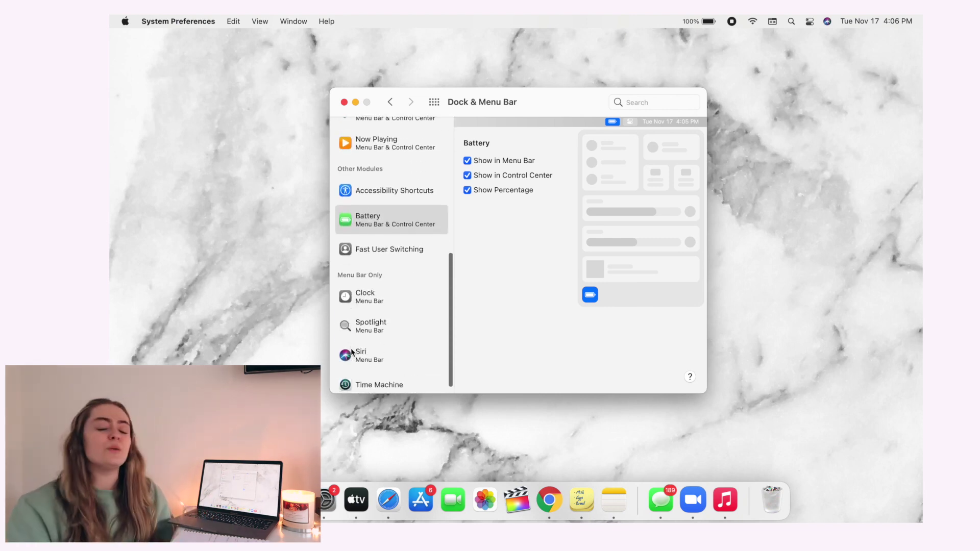
- Show Accessibility Shortcuts in Control Center, check its icon there, and turn the option off again
{"action": "scroll", "coordinate": [400, 259], "scroll_direction": "up", "scroll_amount": 1}
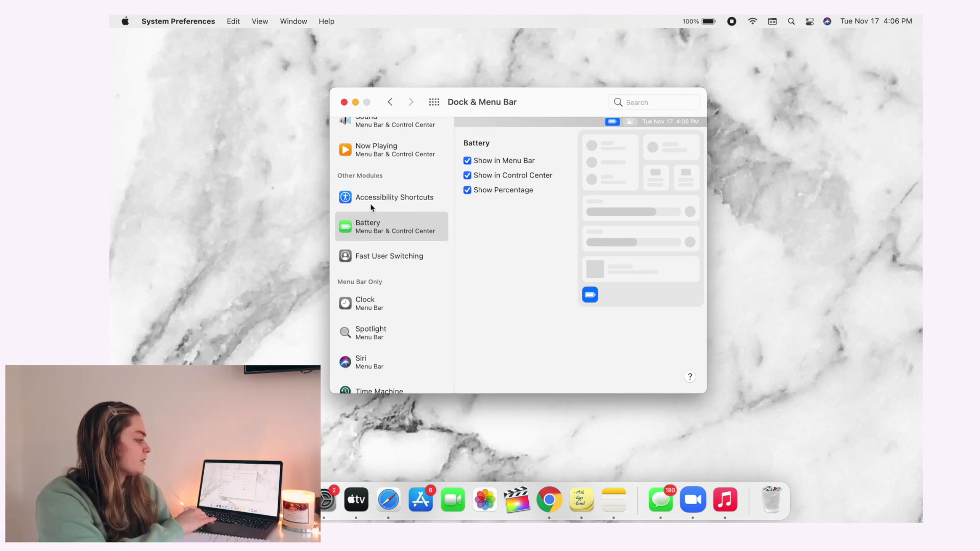
{"action": "left_click", "coordinate": [419, 206]}
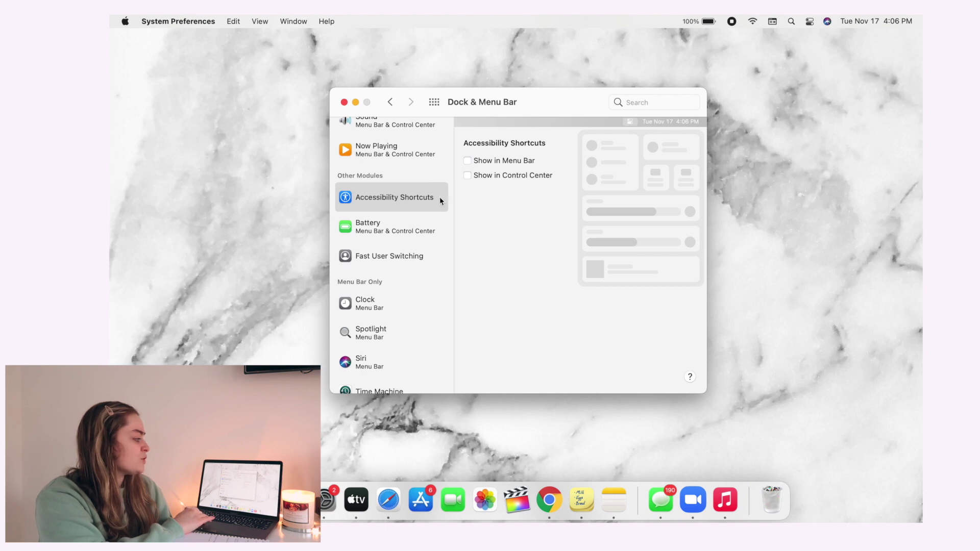
{"action": "left_click", "coordinate": [470, 175]}
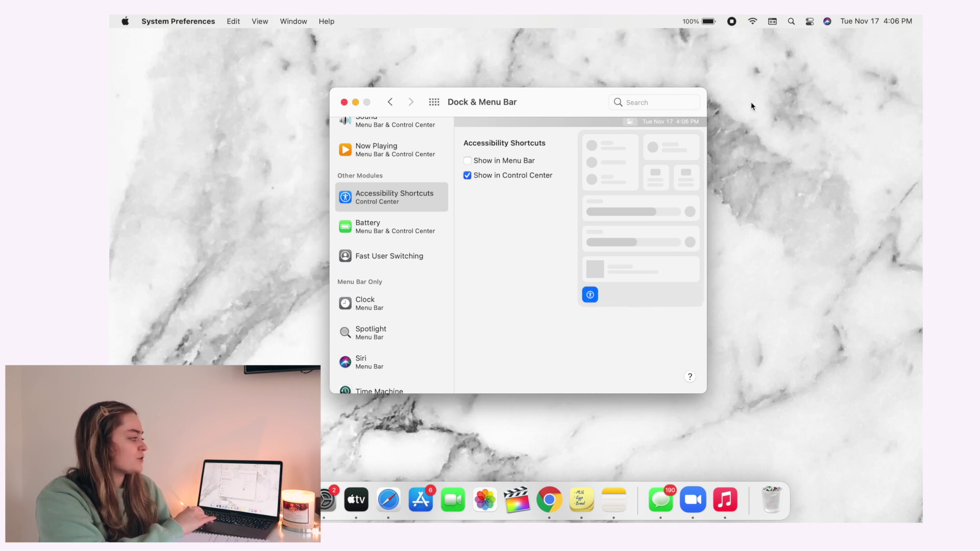
{"action": "left_click", "coordinate": [810, 21]}
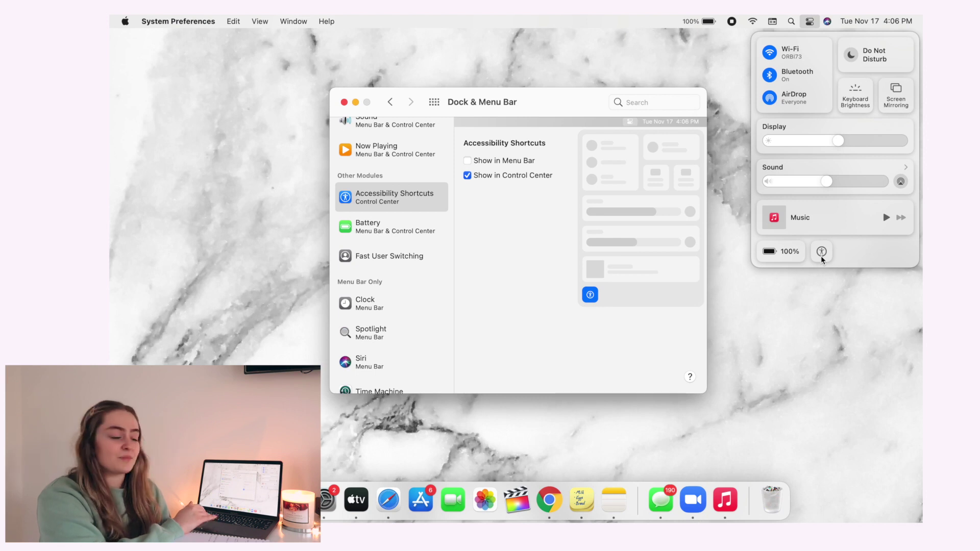
{"action": "left_click", "coordinate": [810, 22]}
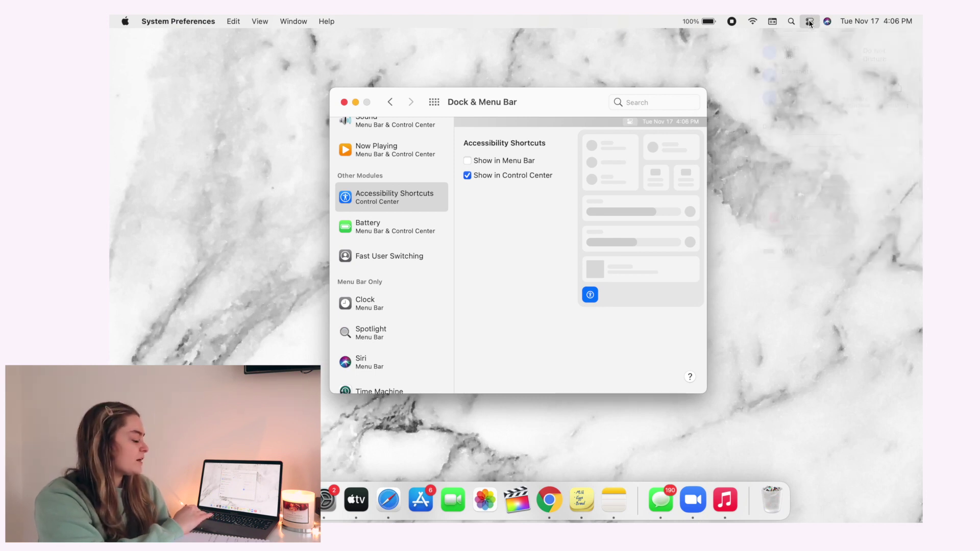
{"action": "left_click", "coordinate": [467, 175]}
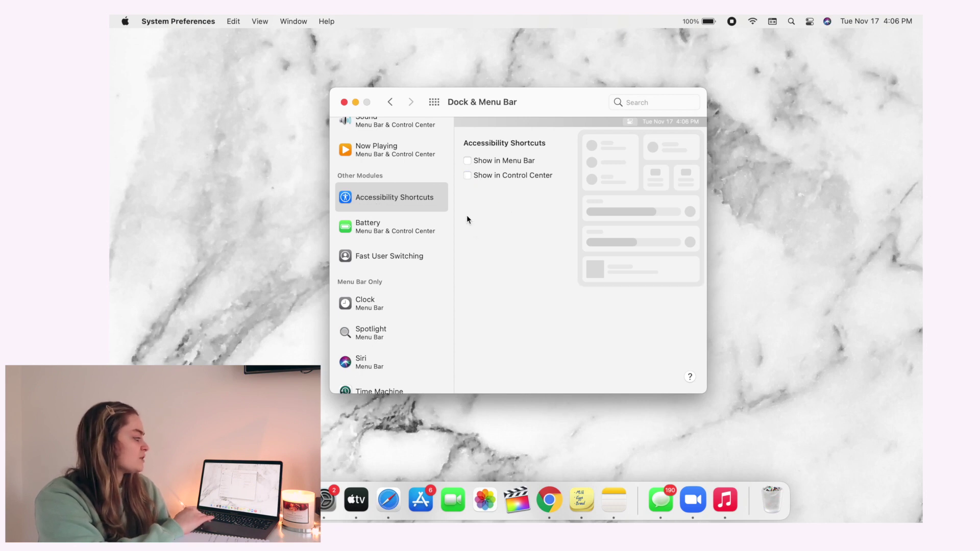
- Close System Preferences, switch to Messages, and open the pinned conversation
{"action": "scroll", "coordinate": [363, 214], "scroll_direction": "up", "scroll_amount": 10}
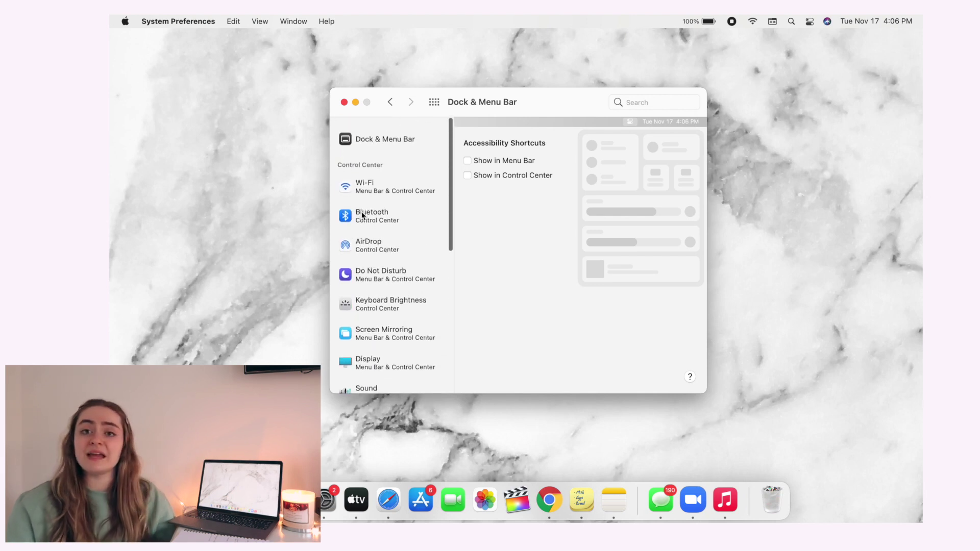
{"action": "left_click", "coordinate": [344, 102]}
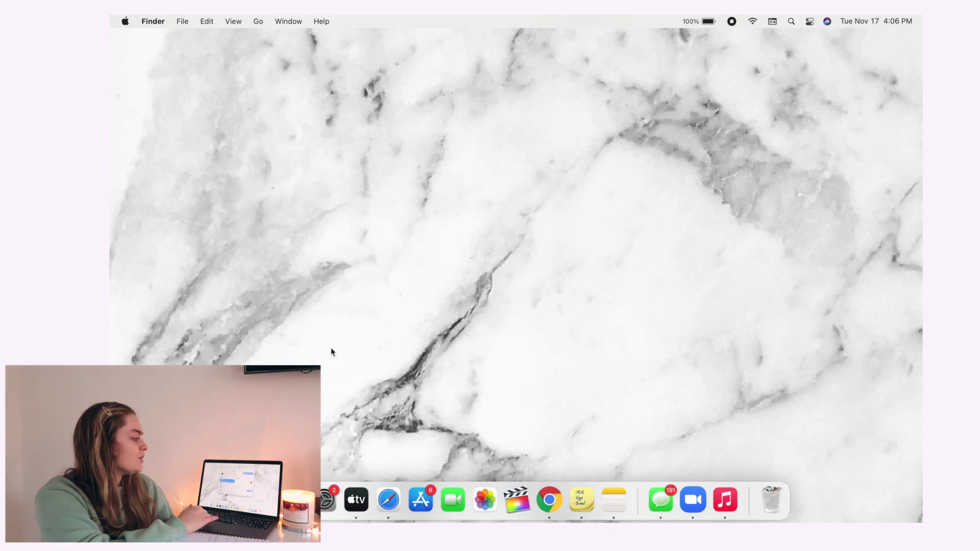
{"action": "left_click", "coordinate": [662, 486]}
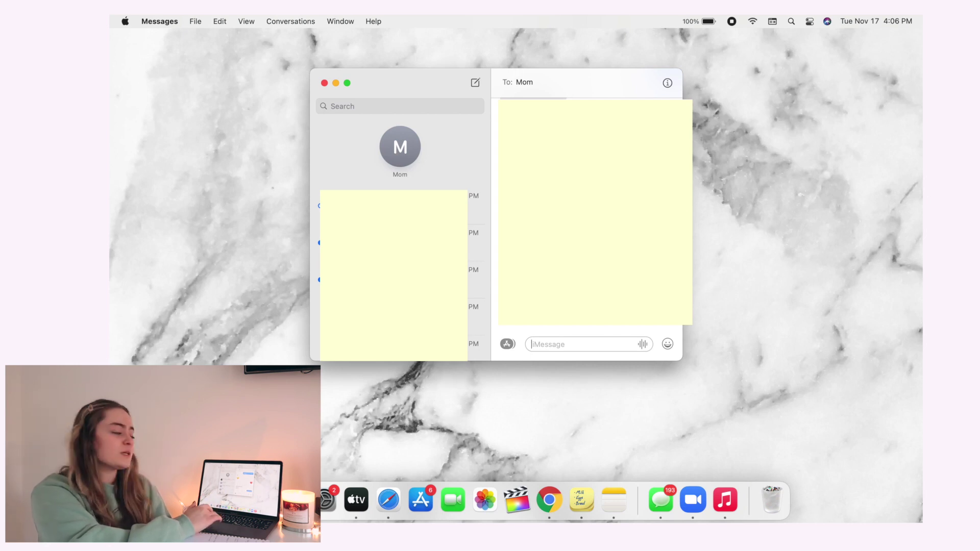
{"action": "left_click", "coordinate": [476, 243]}
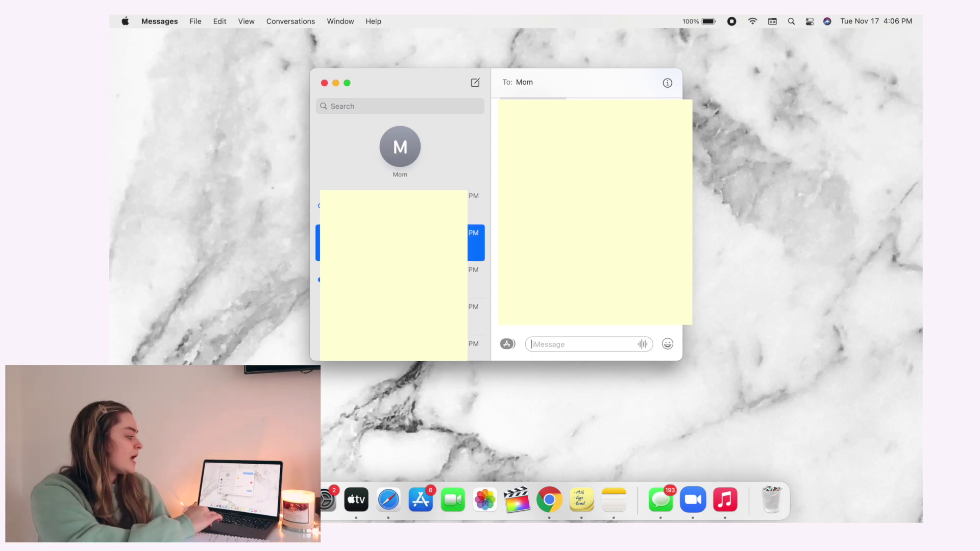
{"action": "left_click", "coordinate": [406, 154]}
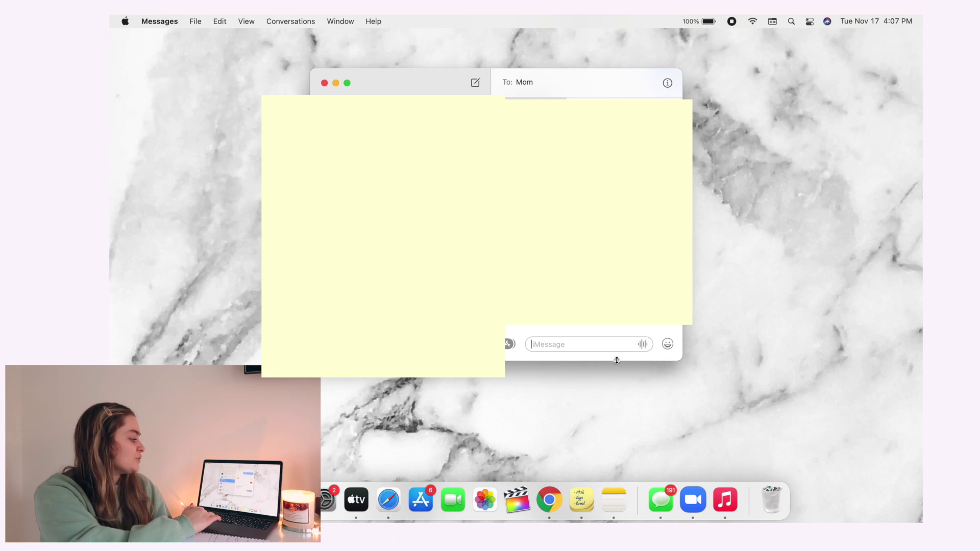
- View the emoji picker for the message field, dismiss it, and close the Messages window
{"action": "left_click", "coordinate": [668, 345]}
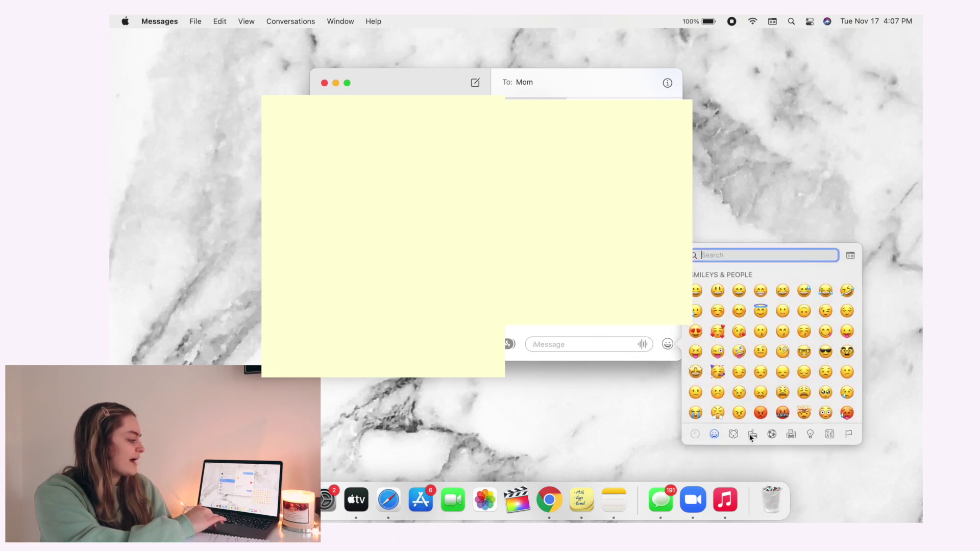
{"action": "left_click", "coordinate": [586, 338]}
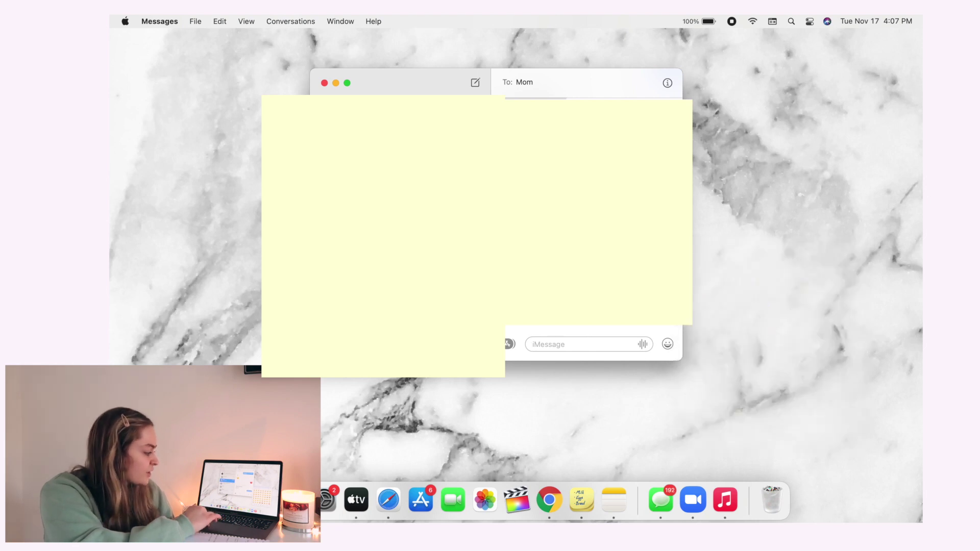
{"action": "left_click", "coordinate": [324, 83]}
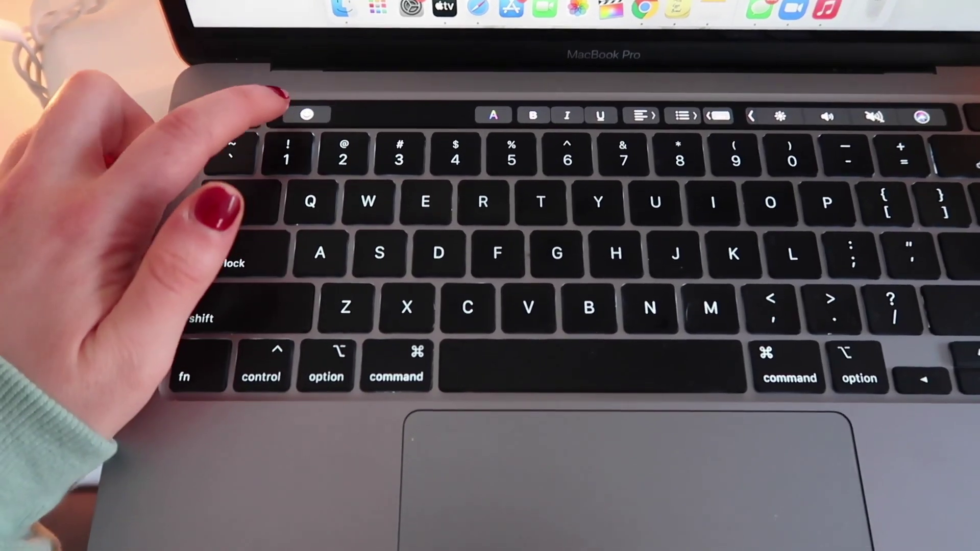
{"action": "left_click", "coordinate": [306, 114]}
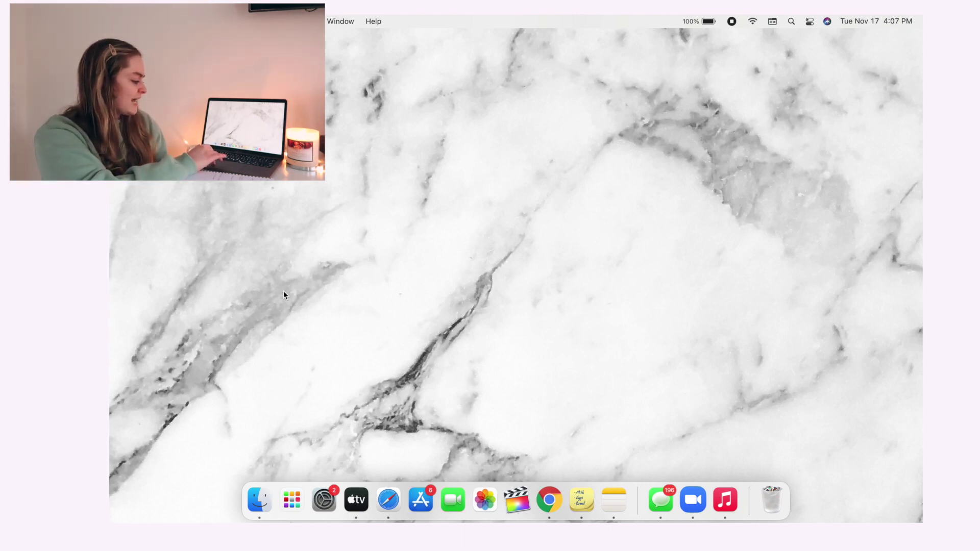
- Browse the app pages in Launchpad and return to the desktop
{"action": "left_click", "coordinate": [295, 506]}
{"action": "scroll", "coordinate": [349, 353], "scroll_direction": "left", "scroll_amount": 5}
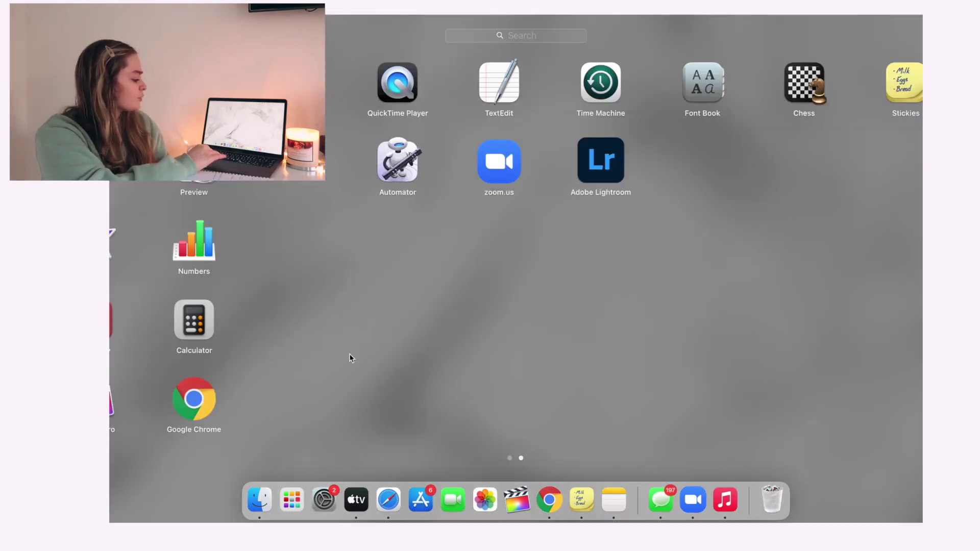
{"action": "scroll", "coordinate": [349, 353], "scroll_direction": "right", "scroll_amount": 5}
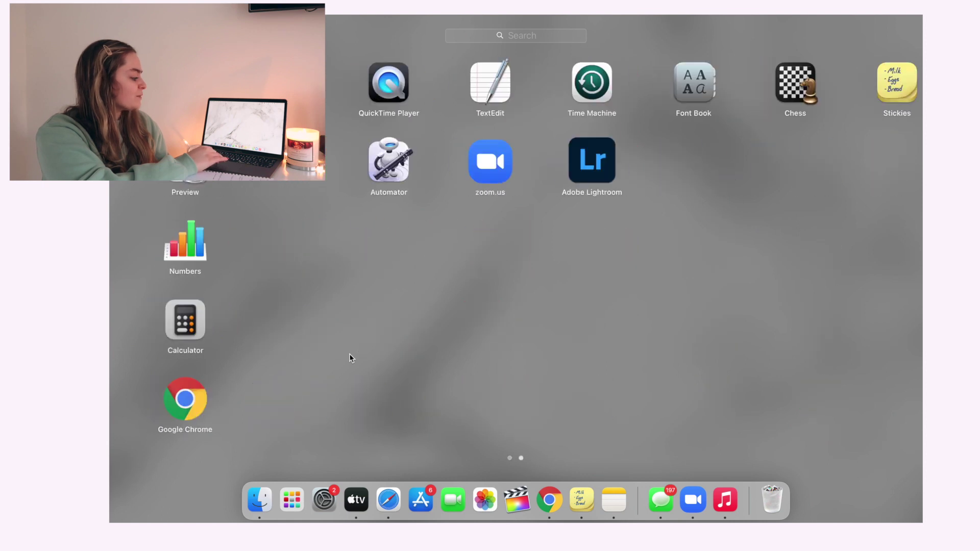
{"action": "left_click", "coordinate": [292, 502]}
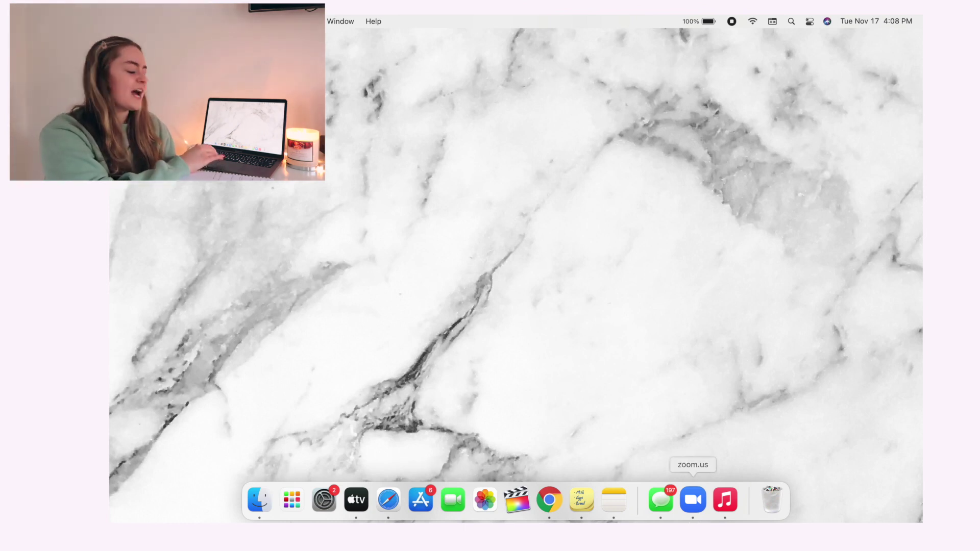
- Turn on hiding for the Dock, reveal the hidden Dock, and reopen its options
{"action": "right_click", "coordinate": [745, 491]}
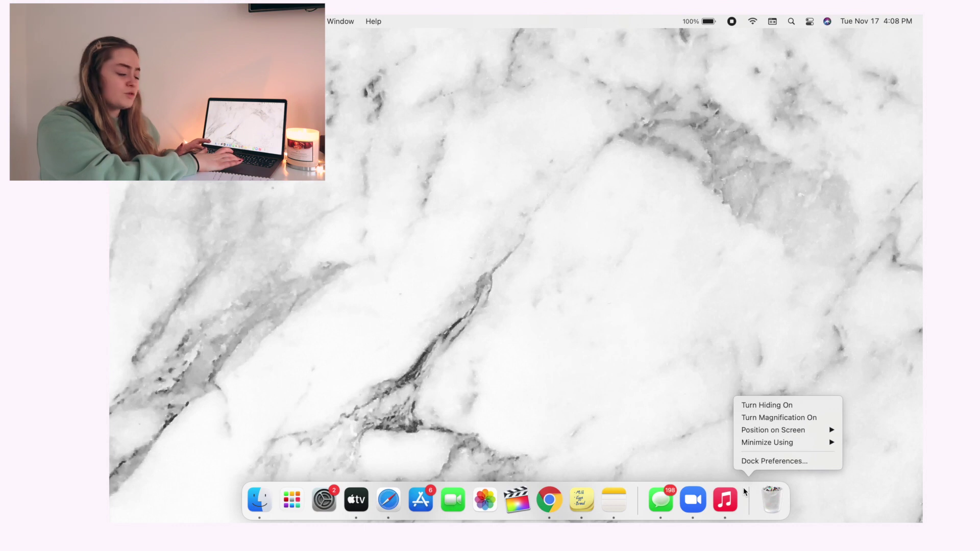
{"action": "left_click", "coordinate": [787, 405]}
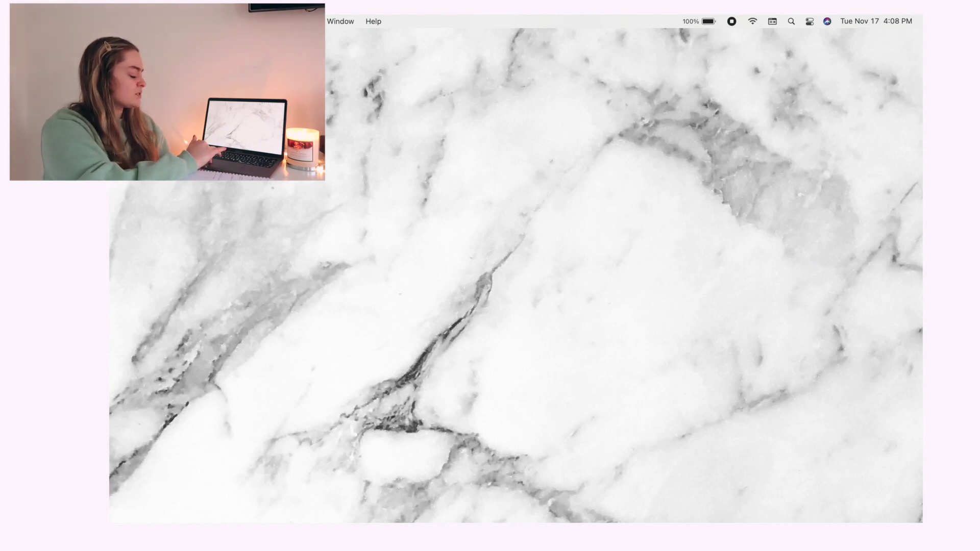
{"action": "mouse_move", "coordinate": [692, 503]}
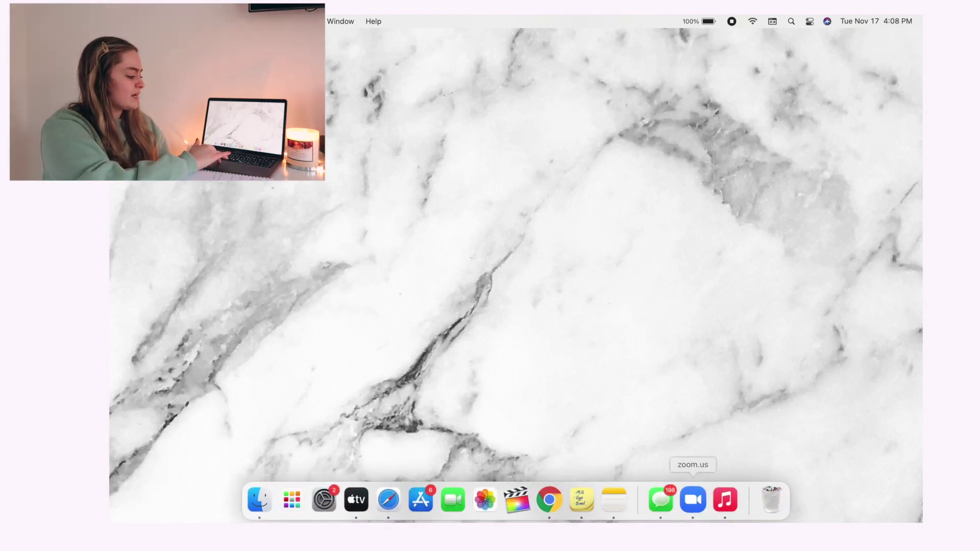
{"action": "right_click", "coordinate": [744, 492]}
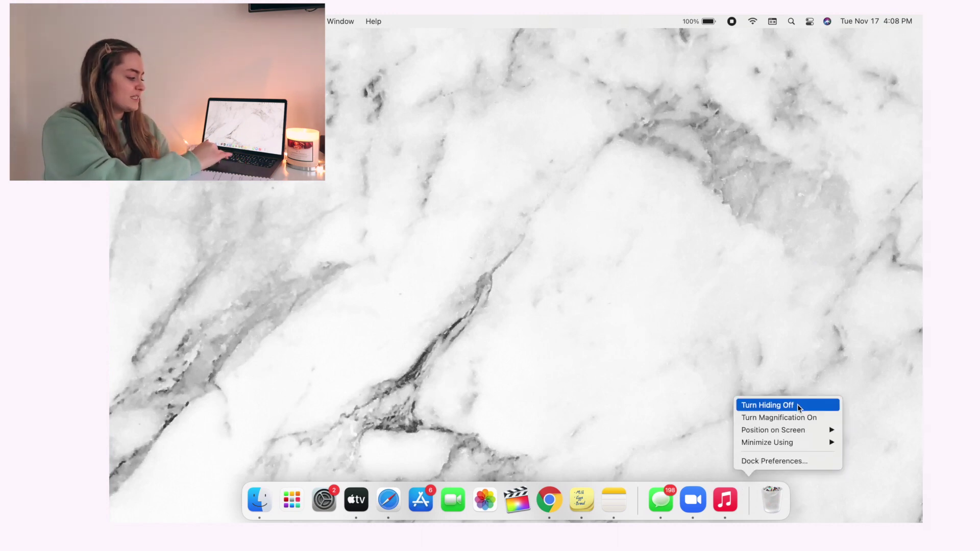